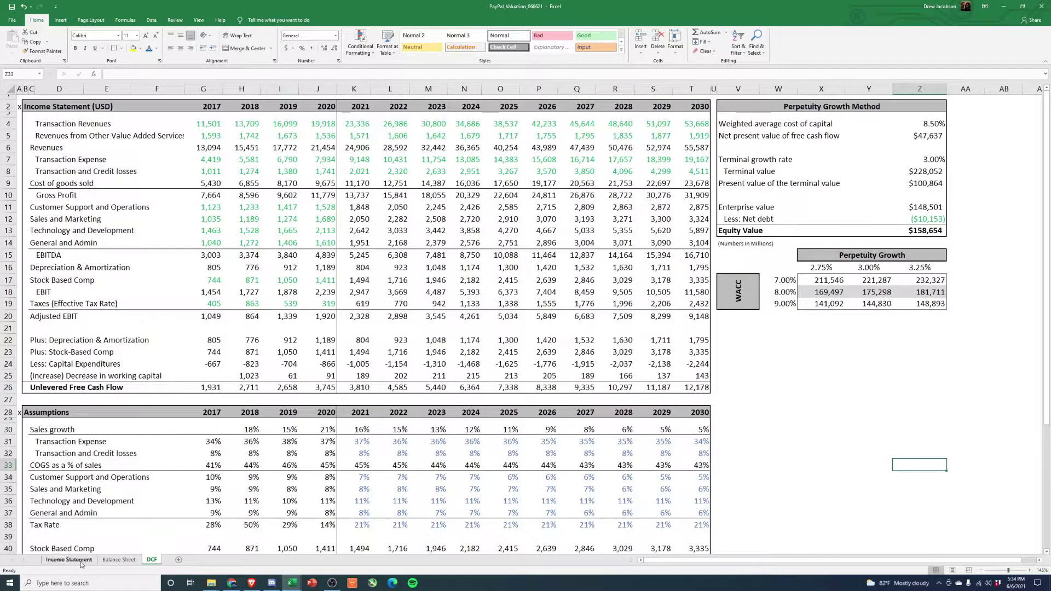
- On the Income Statement sheet, check the combined revenue-row sums for 2016–2020, 2020, 2025 and 2026–2030
left_click(70, 560)
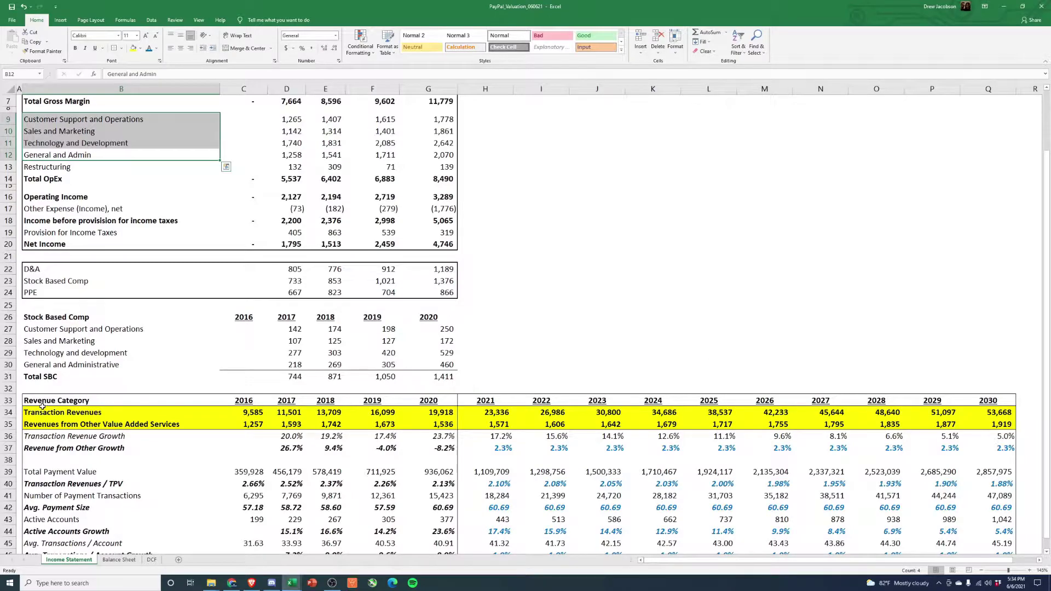
left_click_drag(43, 410, 1010, 425)
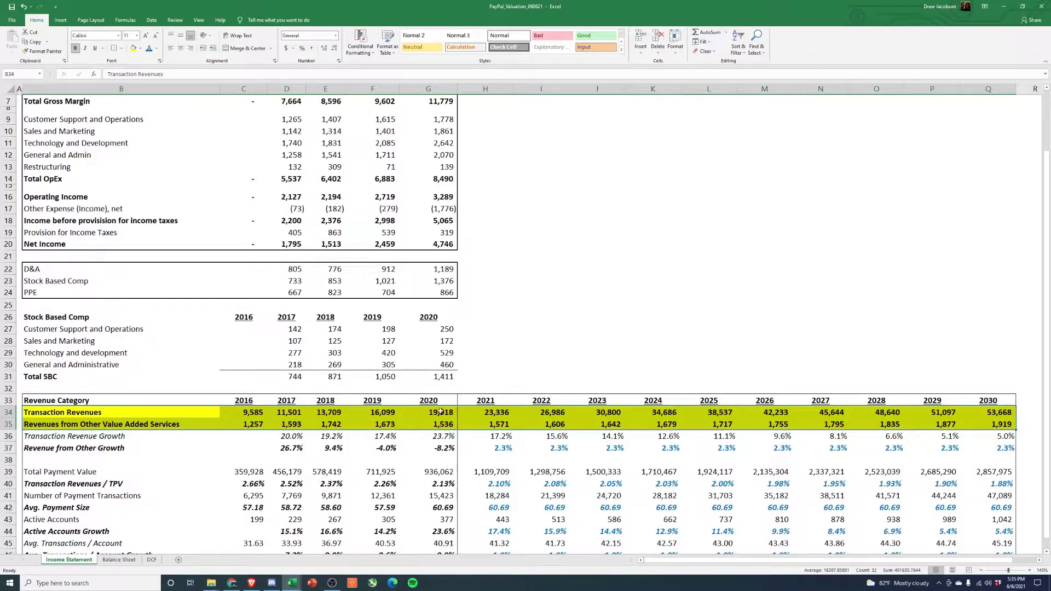
left_click_drag(440, 411, 442, 425)
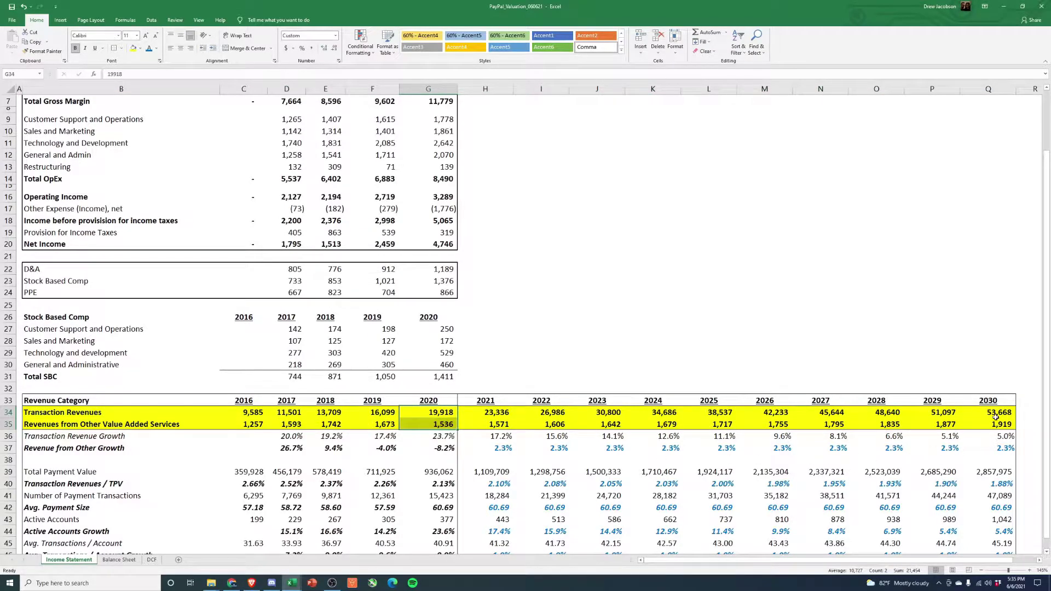
left_click_drag(992, 414, 992, 425)
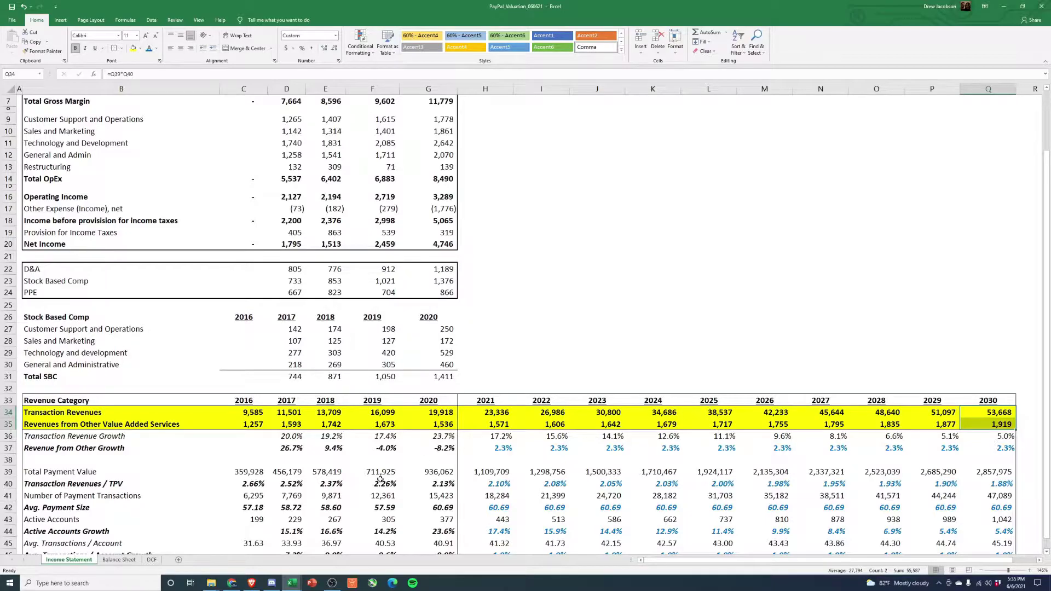
left_click_drag(261, 415, 438, 425)
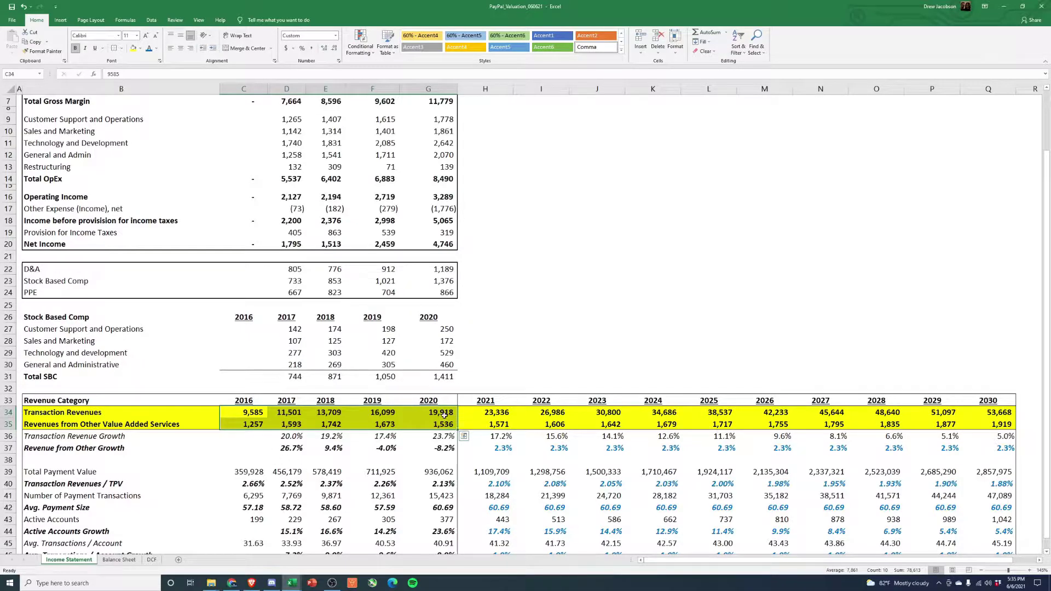
left_click_drag(711, 413, 715, 425)
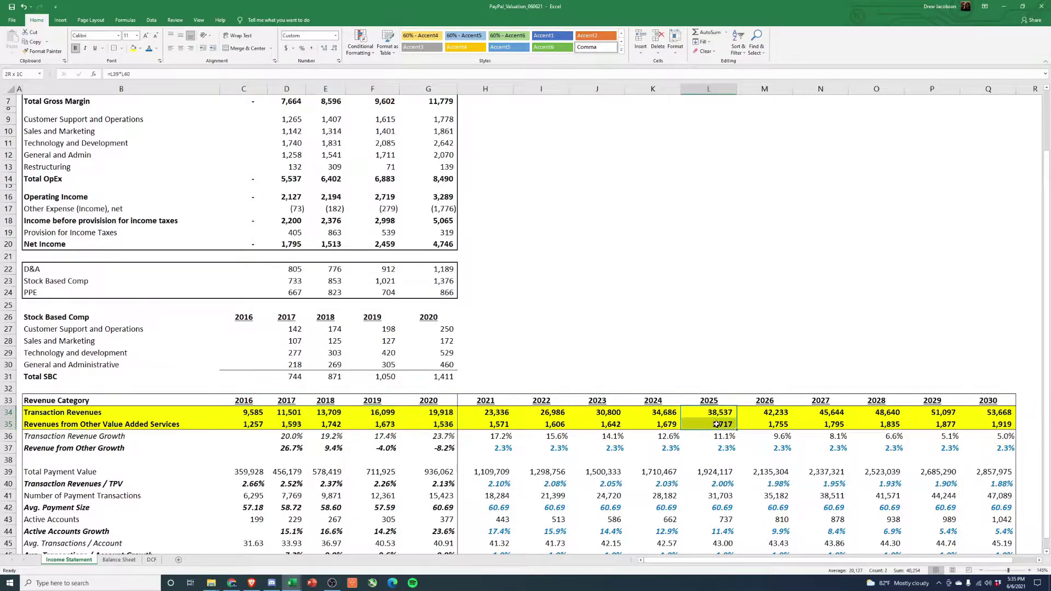
left_click_drag(775, 414, 1002, 426)
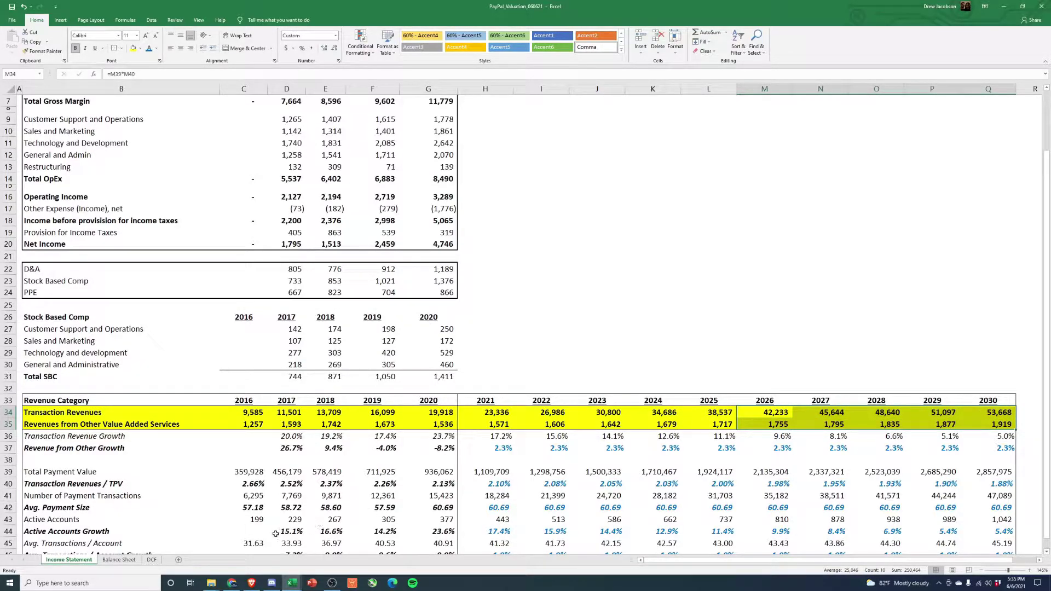
- On the DCF sheet, review the 2020 and 2030 Revenues and Unlevered Free Cash Flow figures
left_click(152, 560)
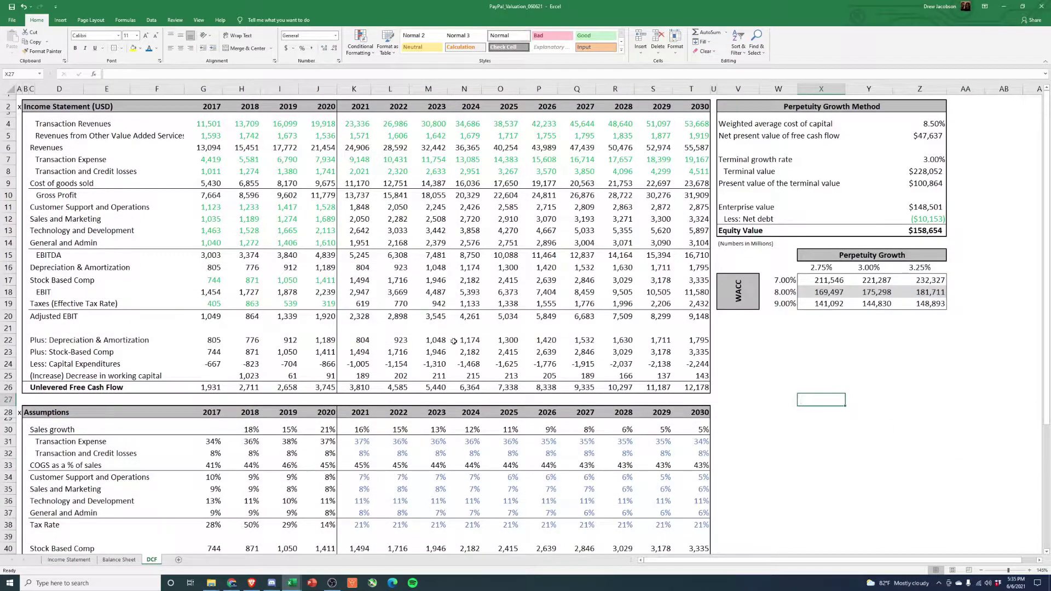
left_click(326, 146)
key("ctrl+Right")
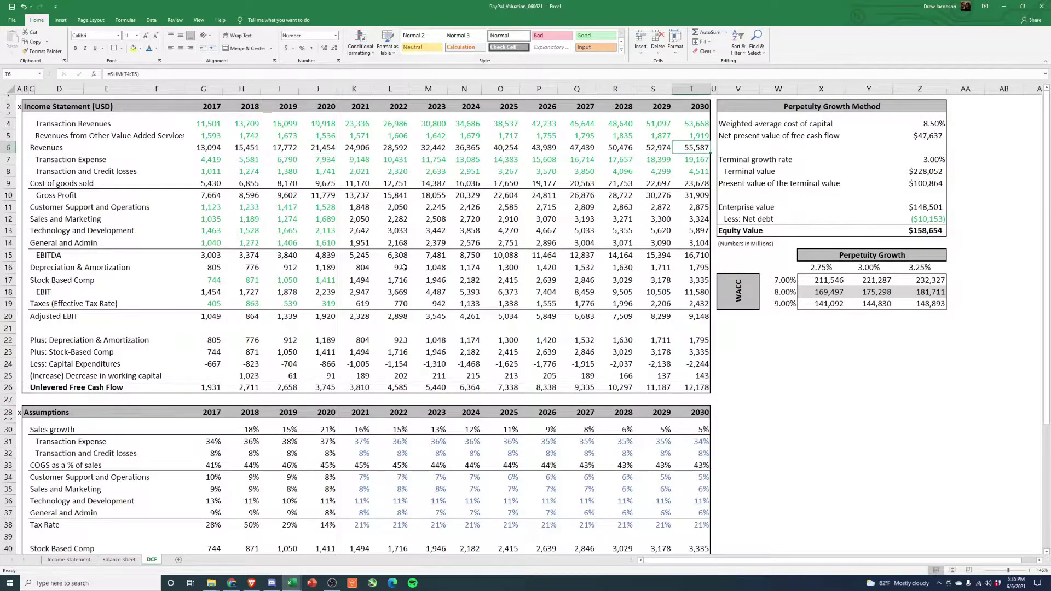
left_click(327, 389)
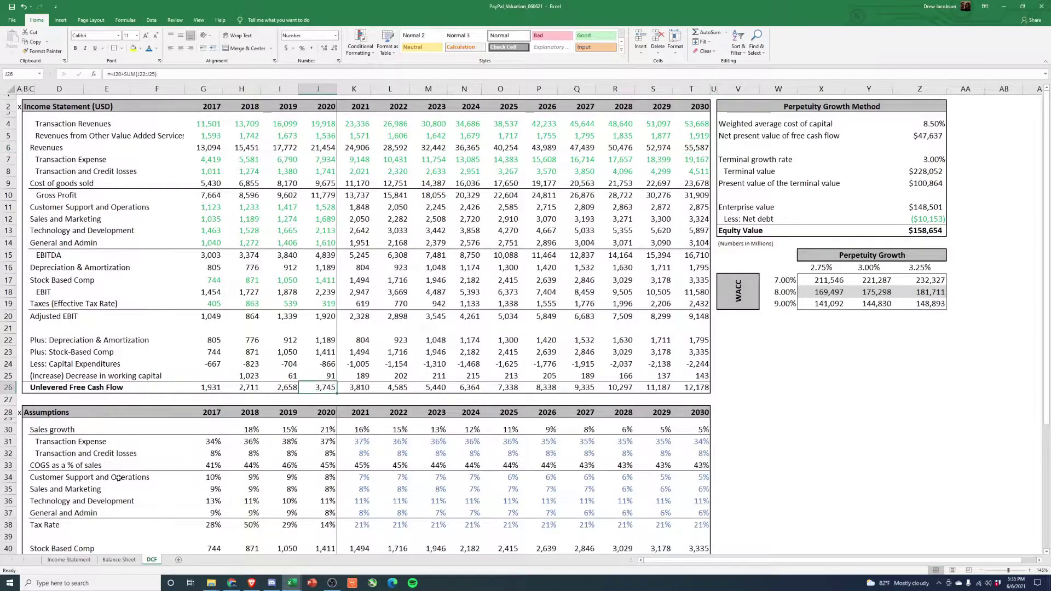
key("ctrl+Right")
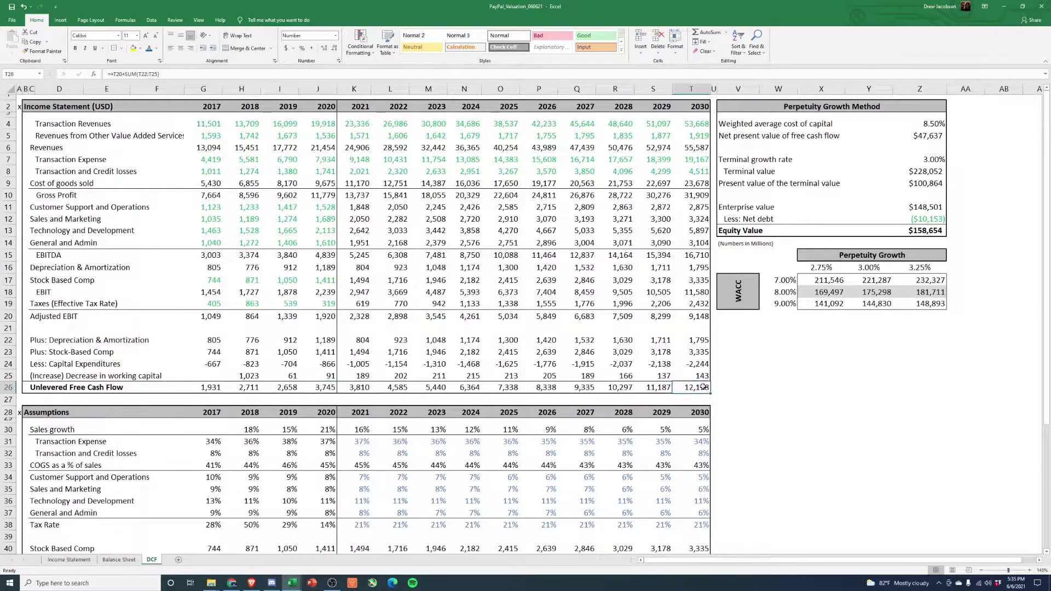
- Enter =J26/J6 in J27 and copy it across K27:T27 through 2030
left_click(316, 399)
type("=")
key("Up")
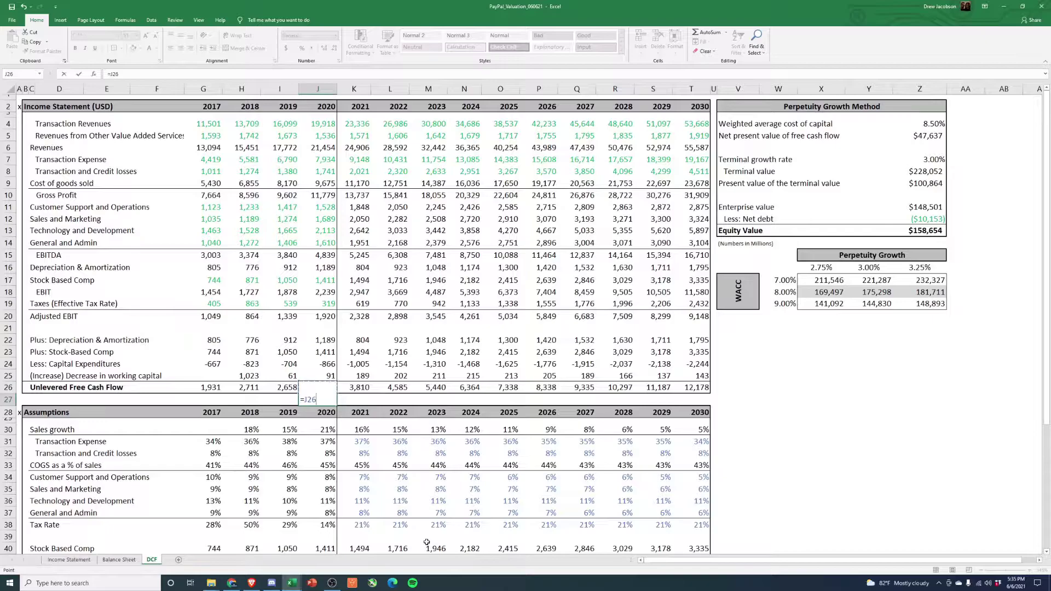
type("/")
key("Up")
key("Up")
key("Up")
key("Up")
key("Up")
key("Up")
key("Up")
key("Up")
key("Up")
key("Up")
key("Up")
key("Up")
key("Up")
key("Up")
key("Up")
key("Up")
key("Up")
key("Up")
key("Up")
key("Up")
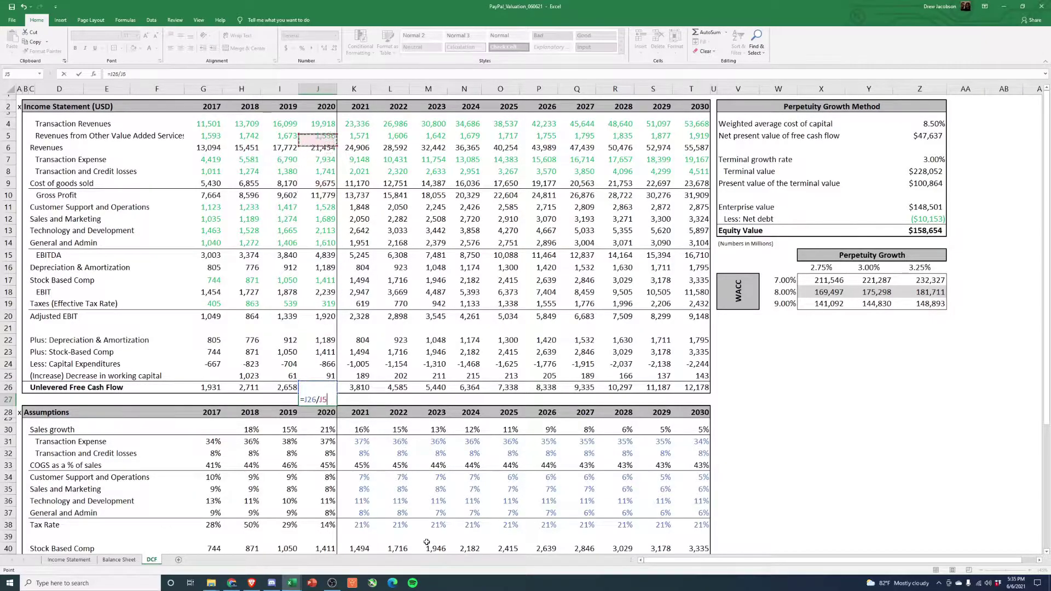
key("Return")
key("Up")
key("ctrl+c")
key("Right")
key("shift+Right")
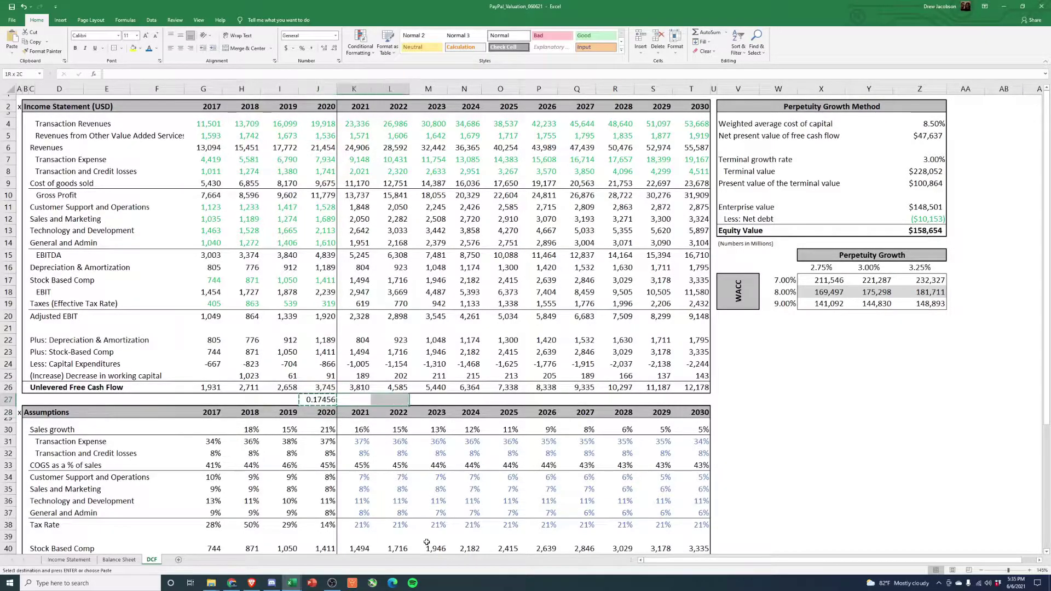
key("shift+Right")
key("shift+Right")
key("shift+Right")
key("shift+Right")
key("shift+Right")
key("shift+Right")
key("shift+Right")
key("shift+Right")
key("ctrl+v")
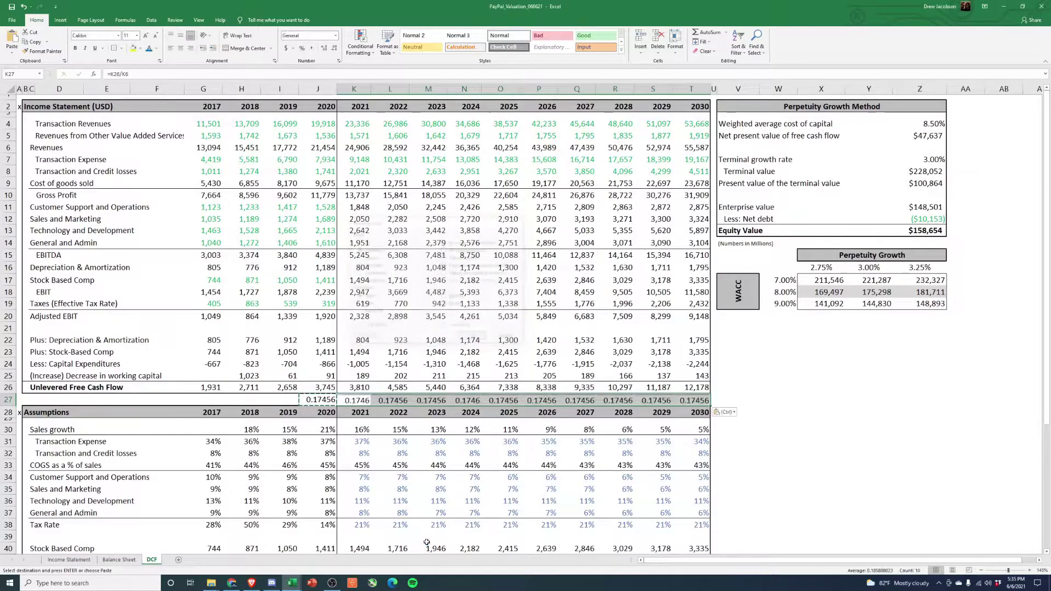
key("Escape")
- Format the row 27 ratios as percentages with one decimal place
key("Left")
key("ctrl+shift+Right")
key("ctrl+shift+5")
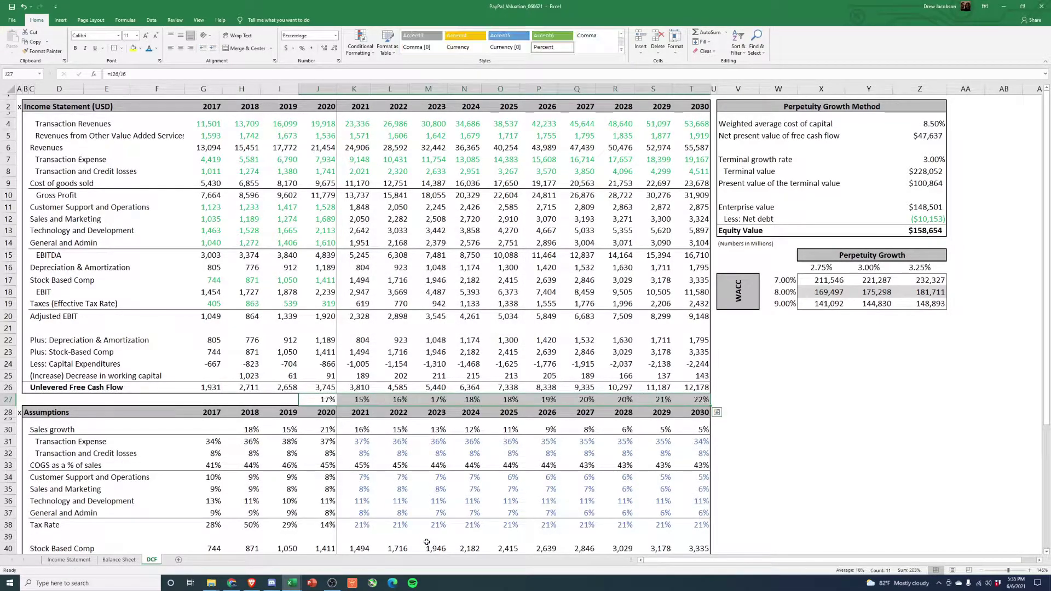
key("alt+h")
key("0")
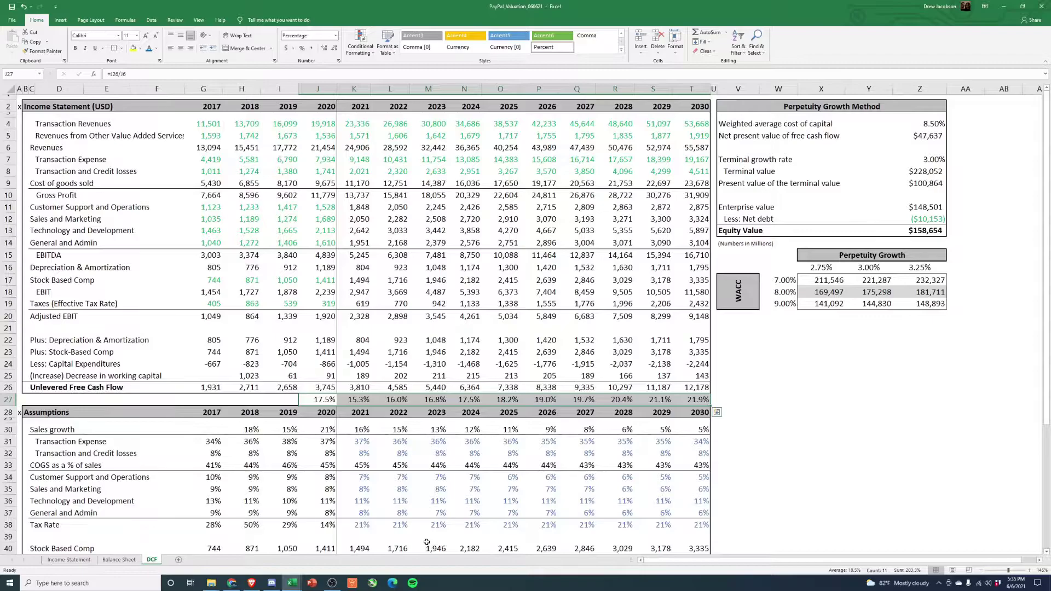
left_click(838, 463)
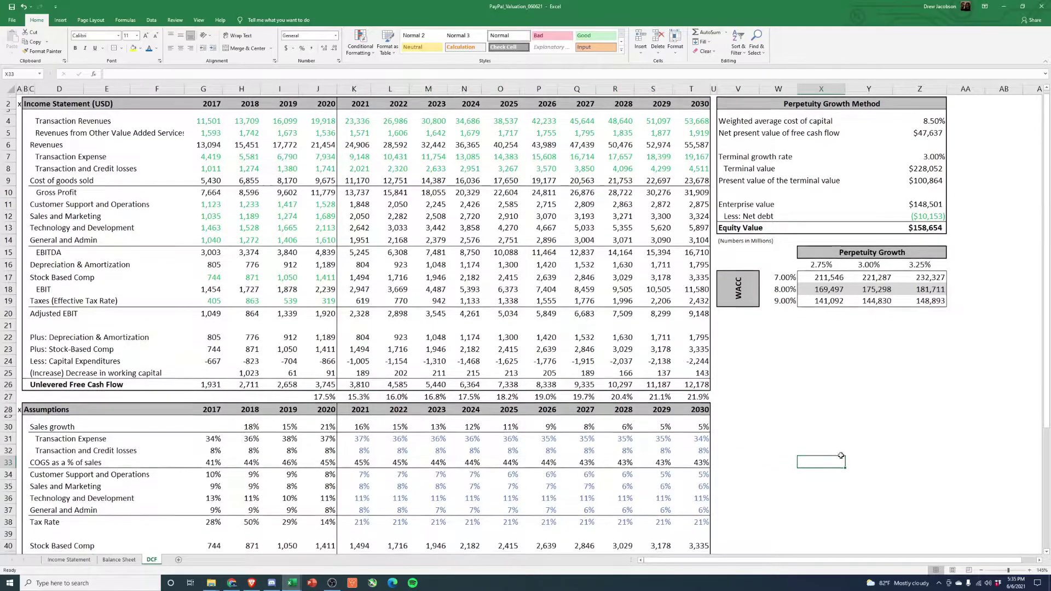
scroll(841, 454, "down", 3)
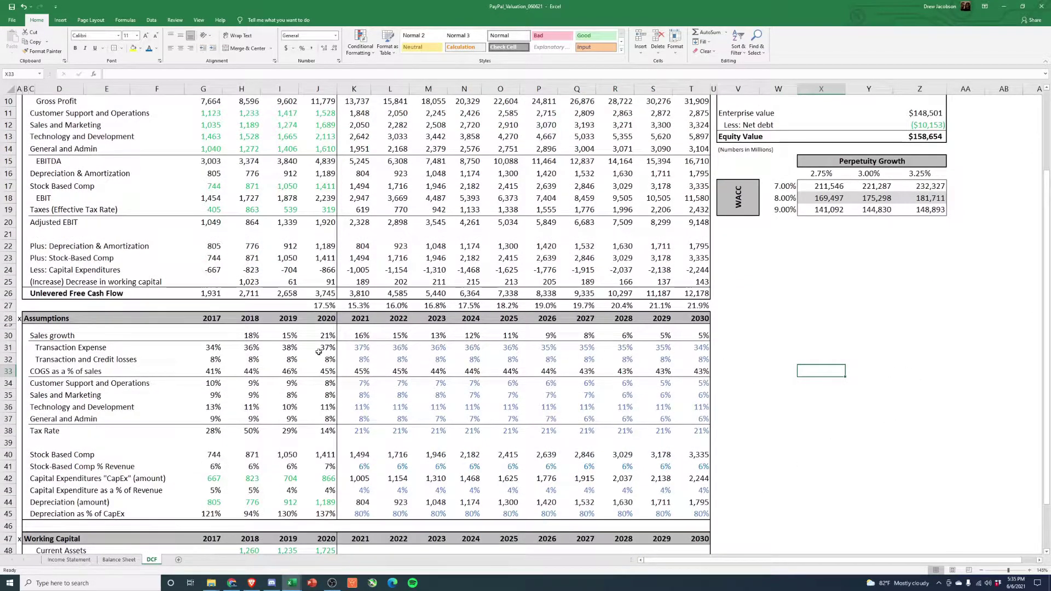
left_click_drag(240, 340, 712, 342)
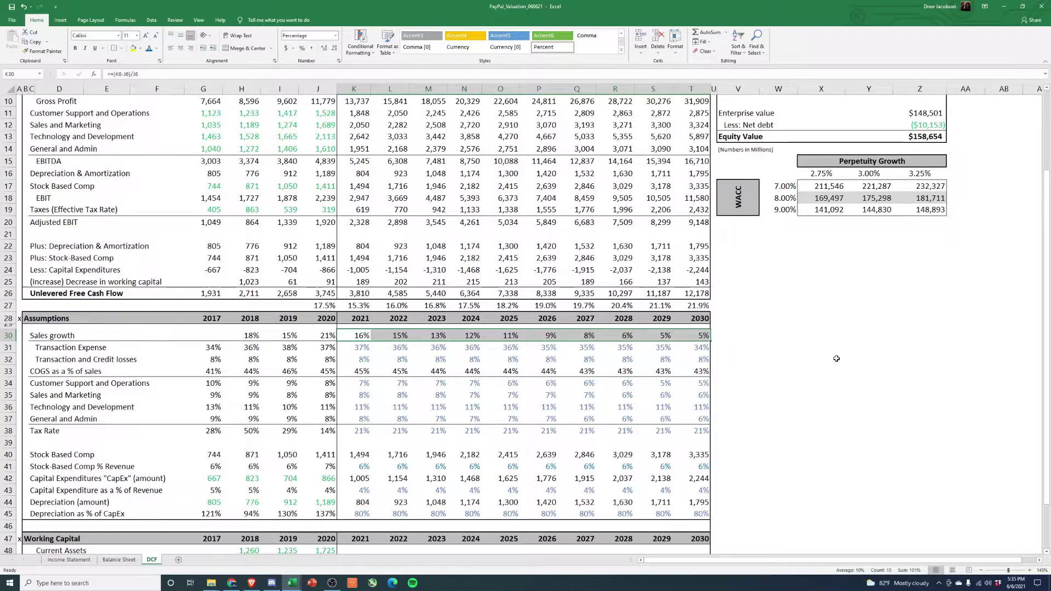
scroll(607, 354, "up", 3)
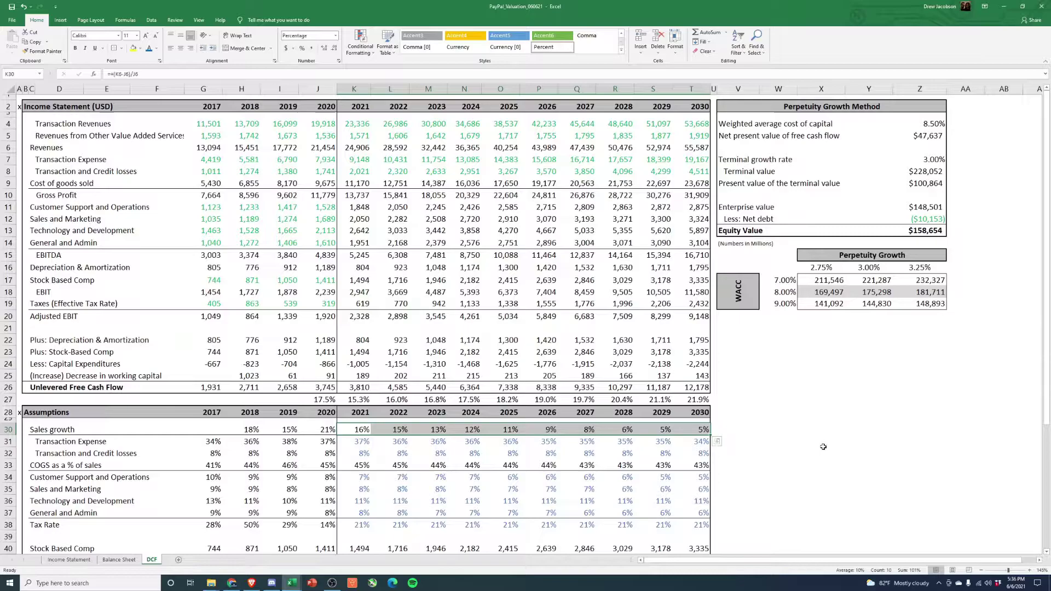
scroll(602, 438, "down", 1)
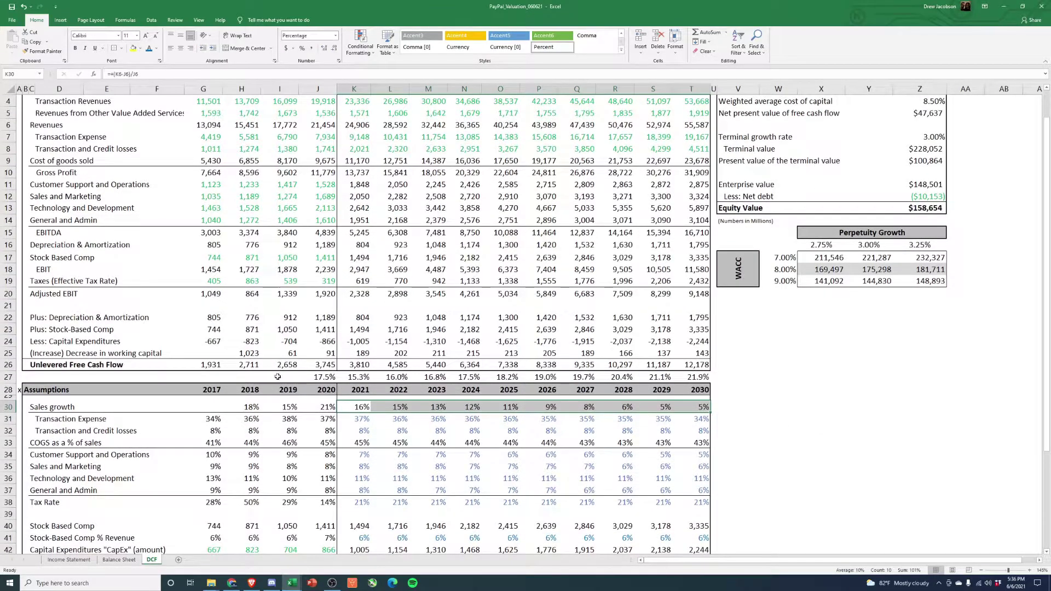
scroll(269, 475, "down", 2)
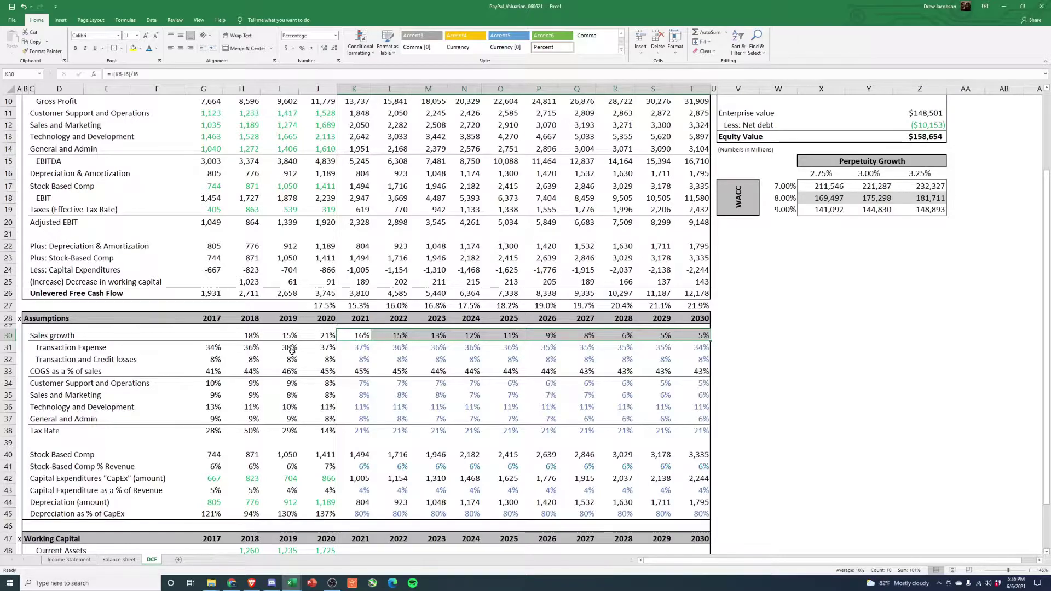
left_click(210, 348)
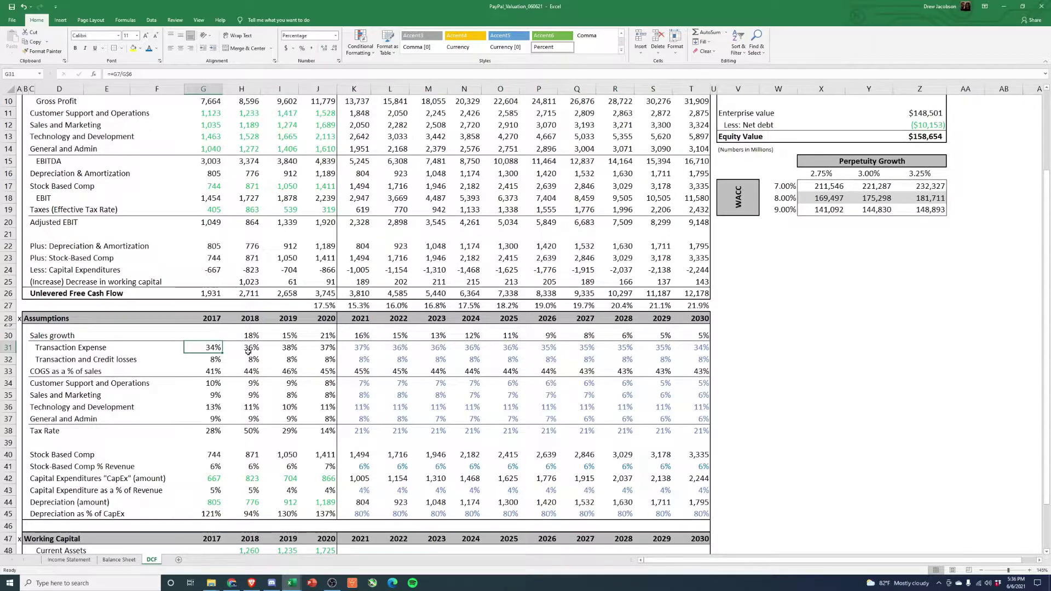
left_click_drag(248, 351, 706, 349)
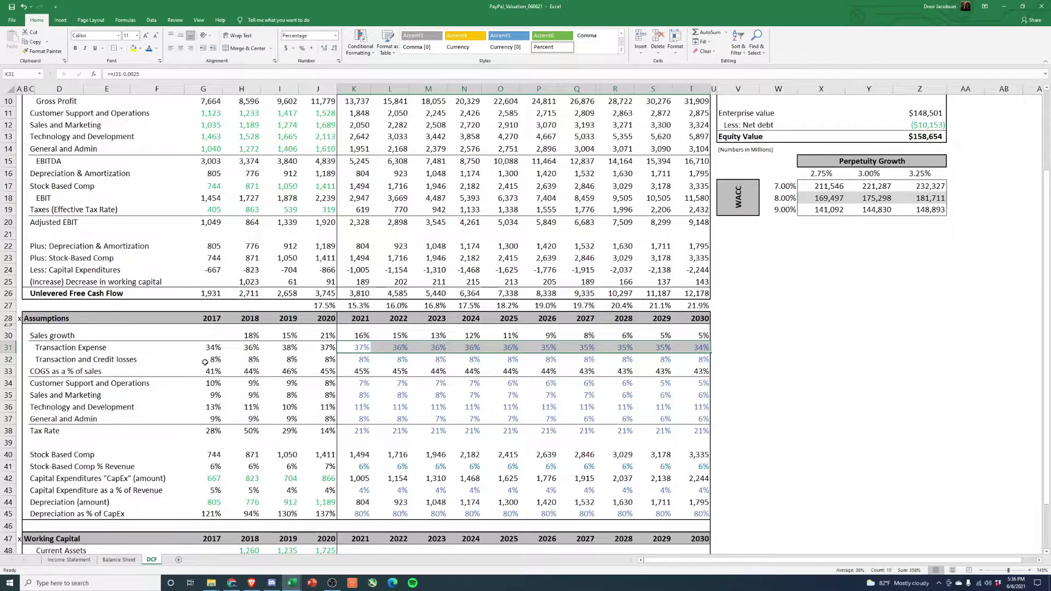
left_click_drag(210, 360, 702, 360)
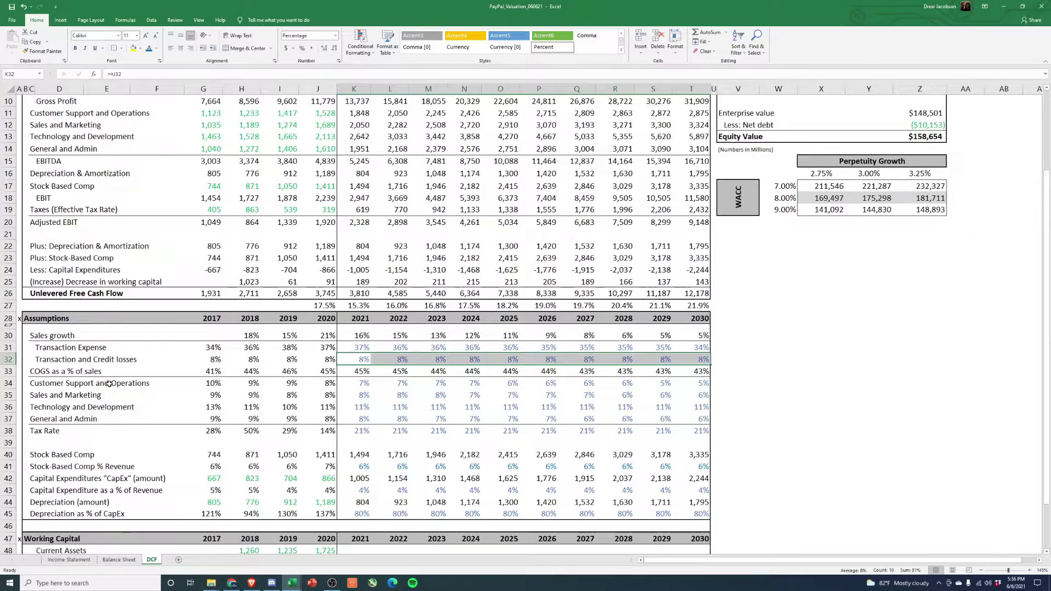
left_click(215, 373)
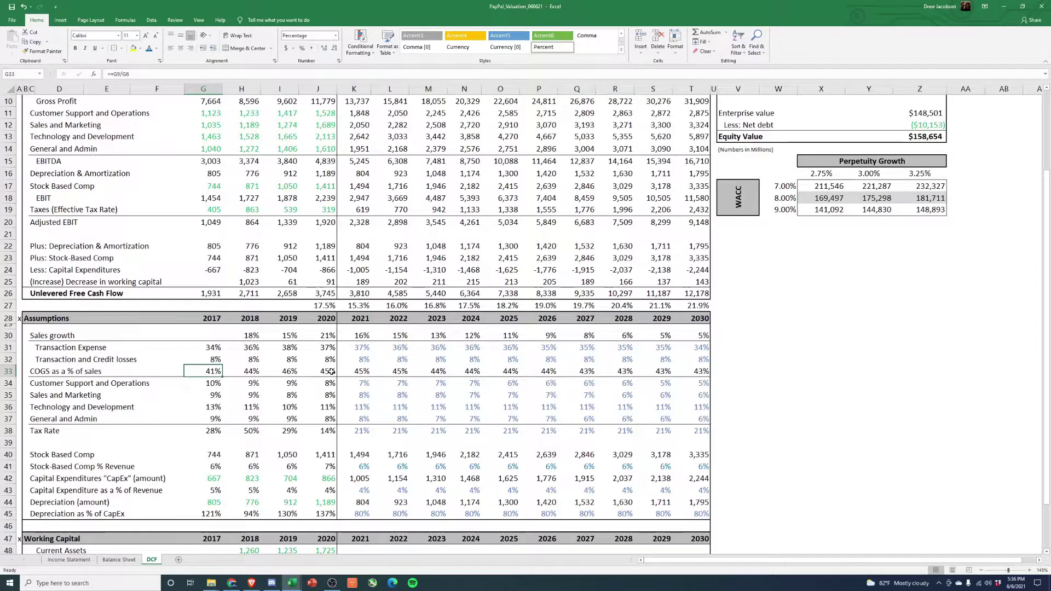
left_click(331, 371)
left_click(700, 373)
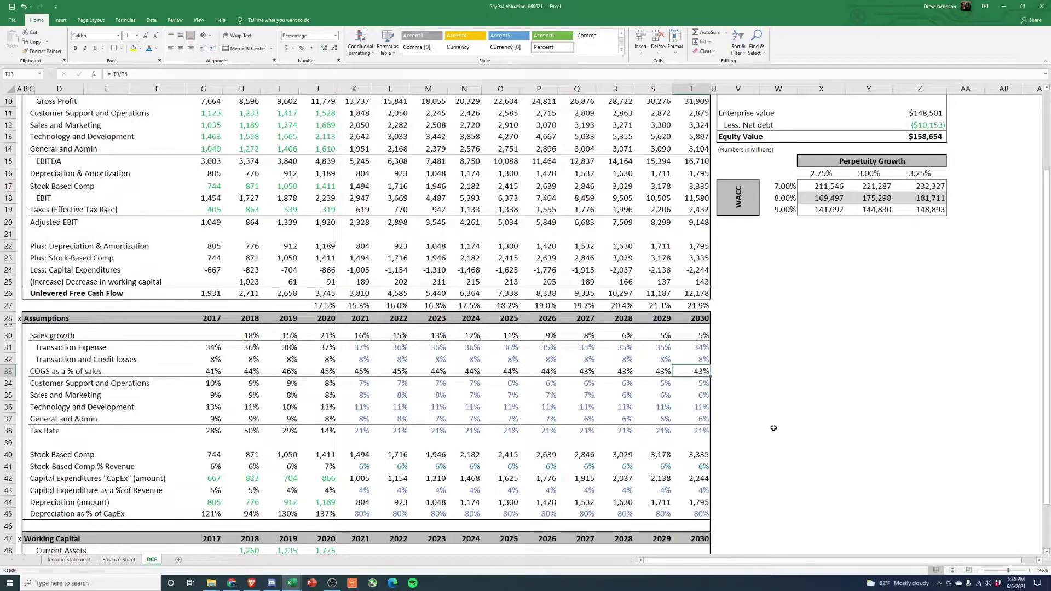
left_click_drag(350, 348, 701, 349)
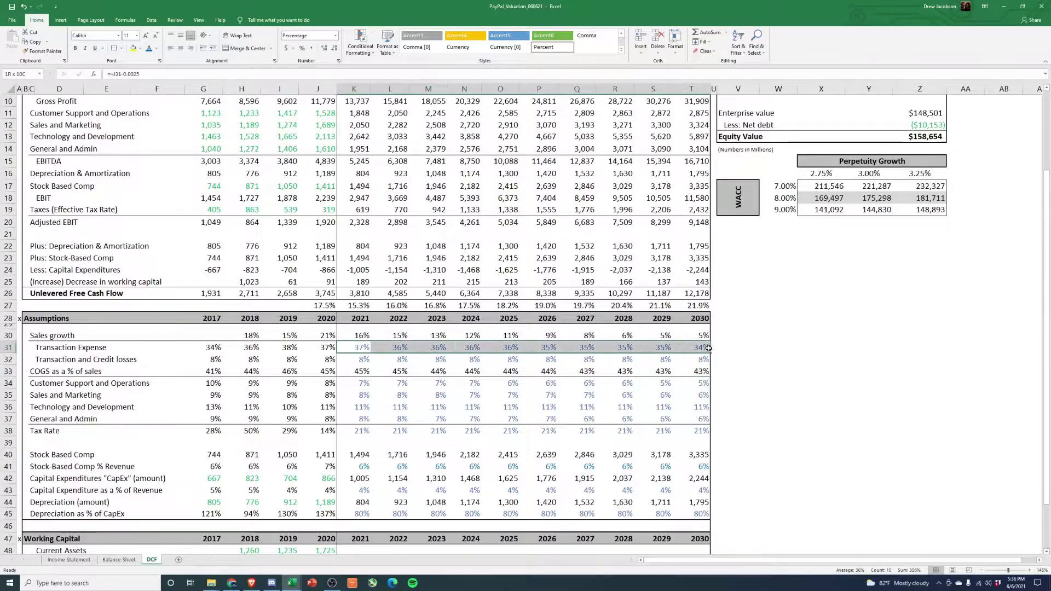
scroll(809, 368, "down", 2)
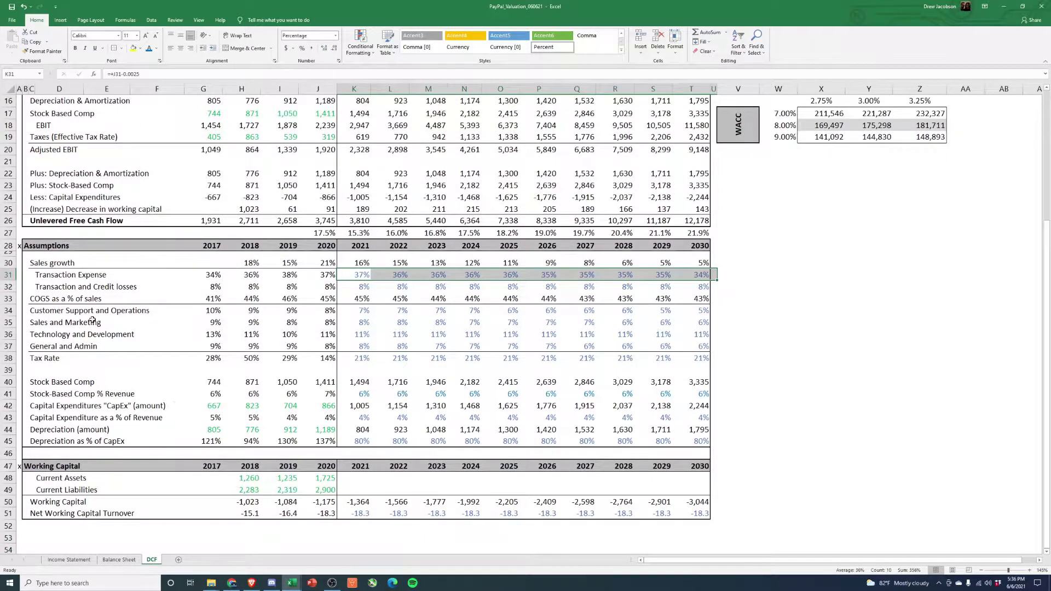
left_click(57, 311)
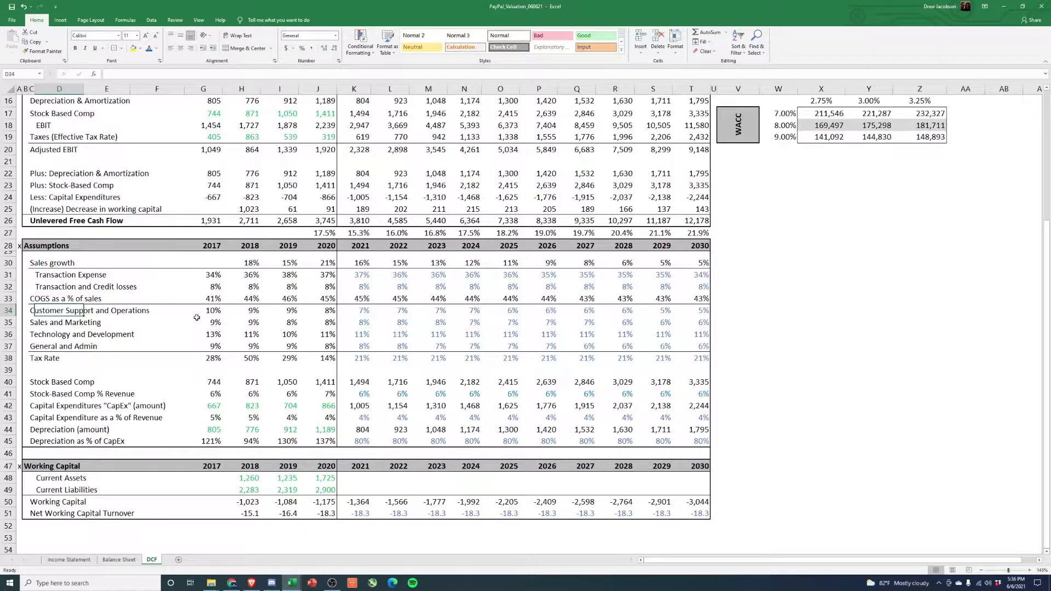
left_click_drag(213, 311, 698, 311)
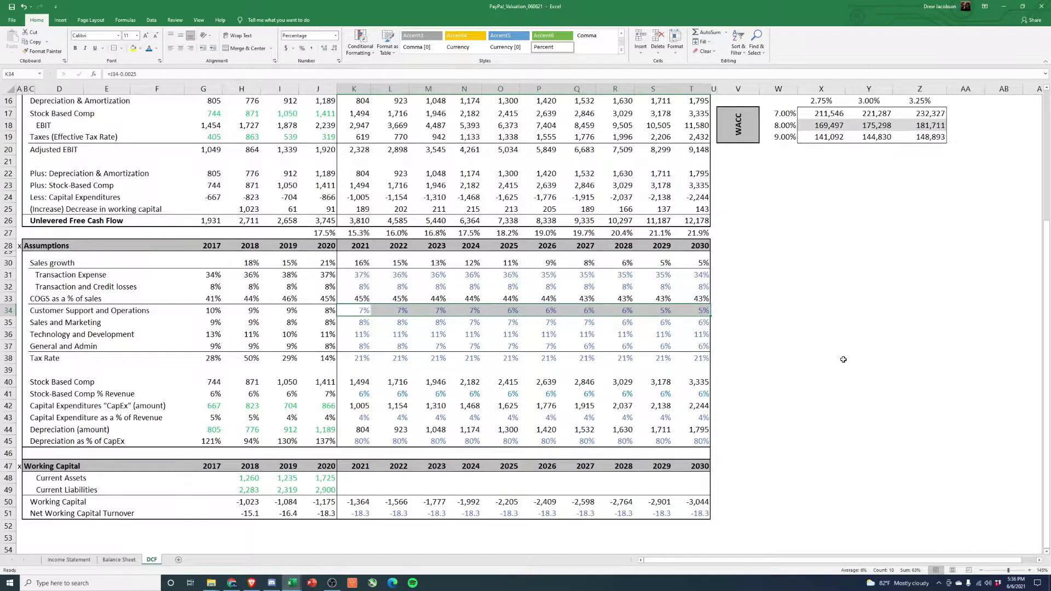
left_click(698, 311)
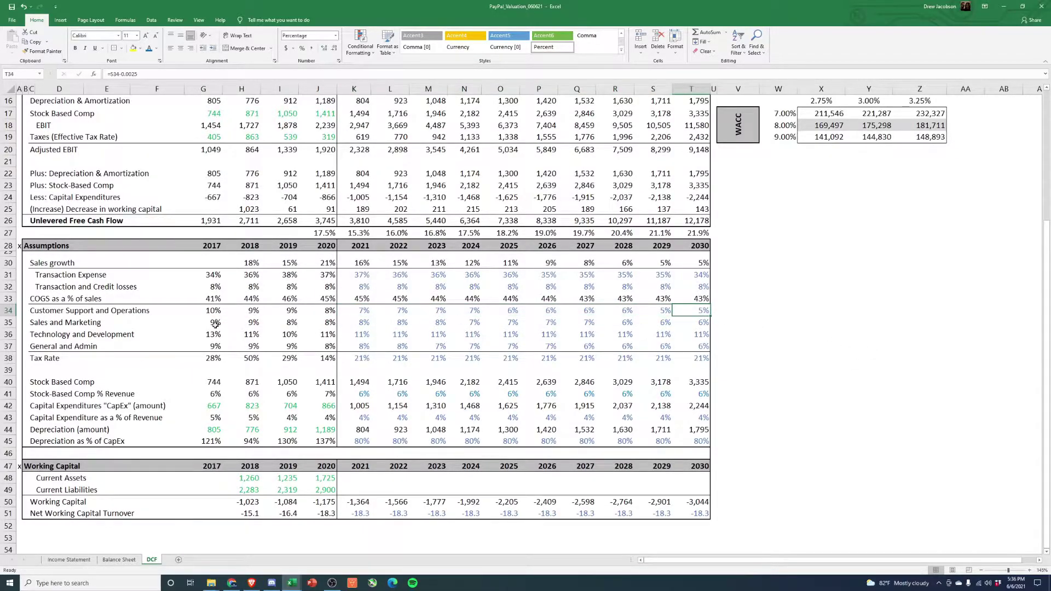
left_click_drag(216, 323, 703, 325)
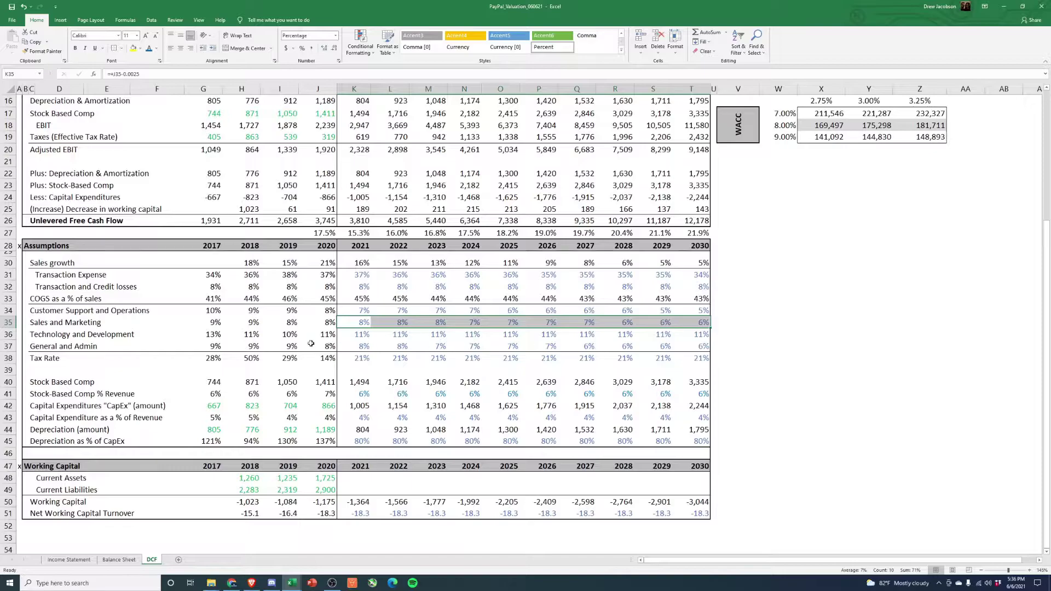
left_click(111, 334)
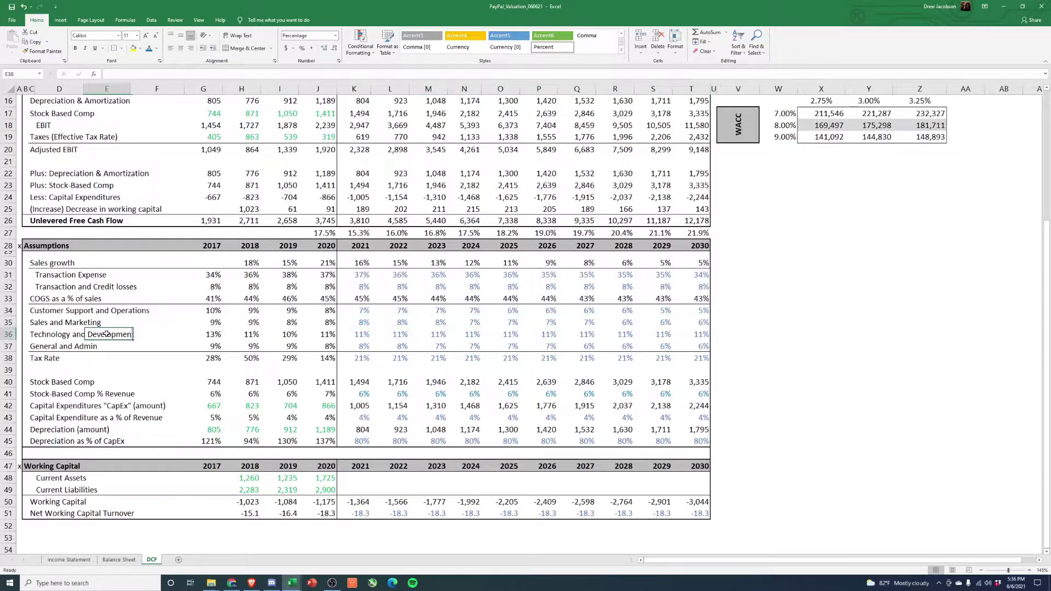
left_click(216, 336)
left_click_drag(254, 337, 305, 335)
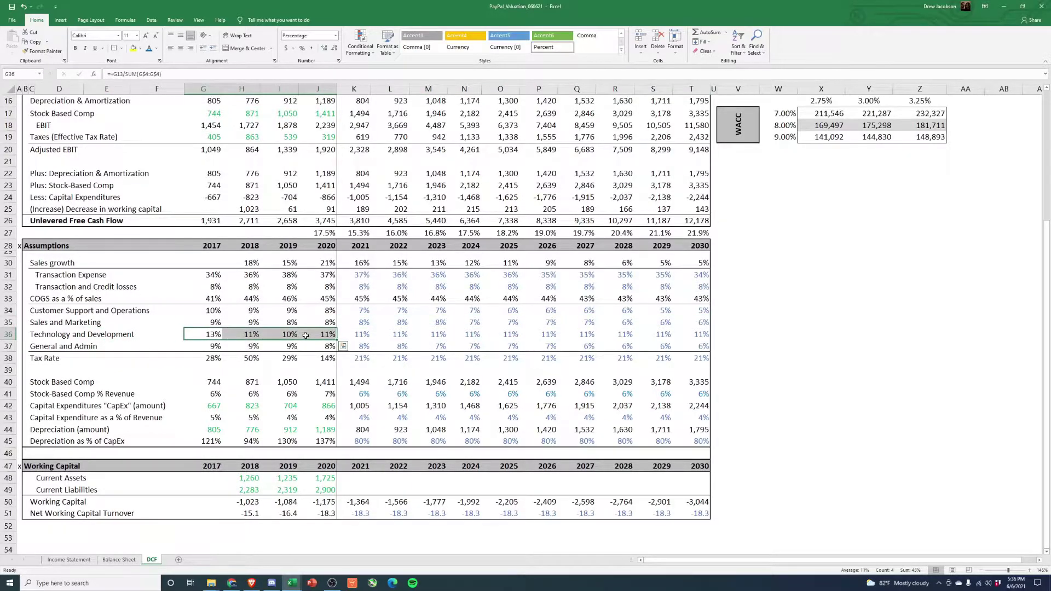
left_click_drag(351, 333, 703, 335)
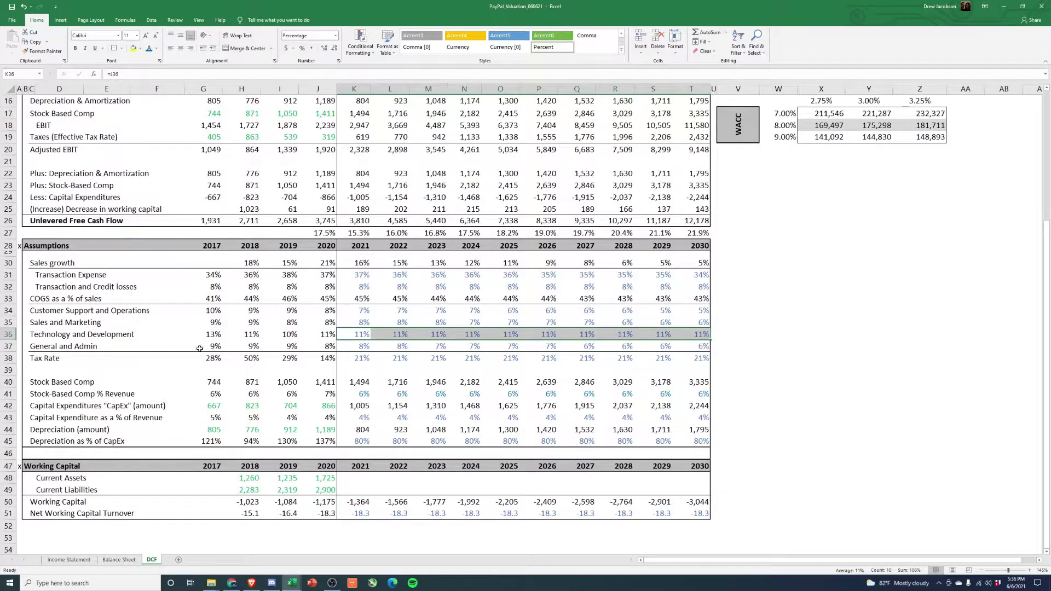
left_click_drag(199, 349, 709, 355)
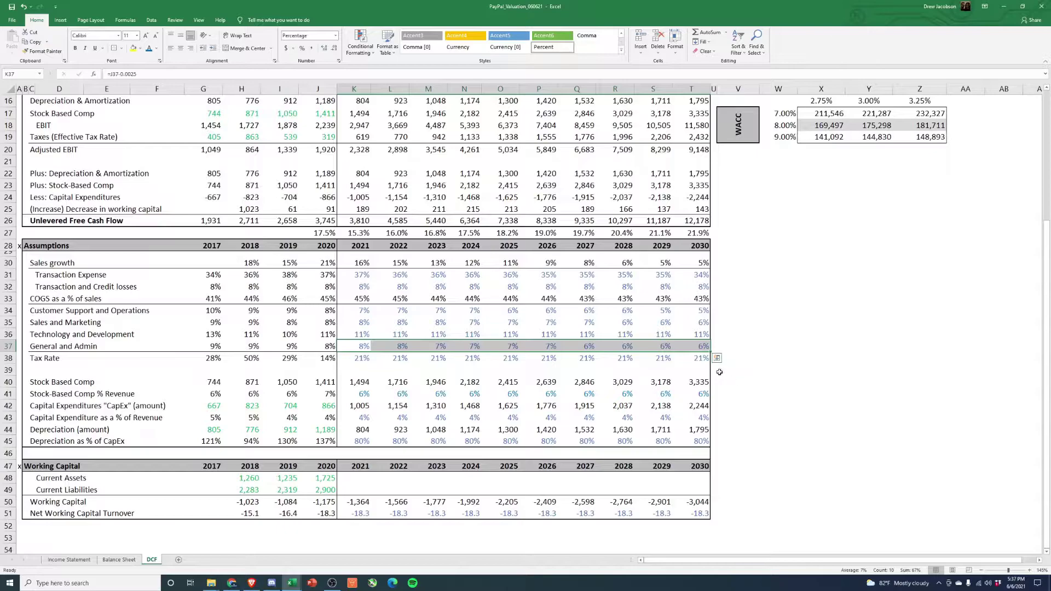
left_click_drag(362, 359, 704, 359)
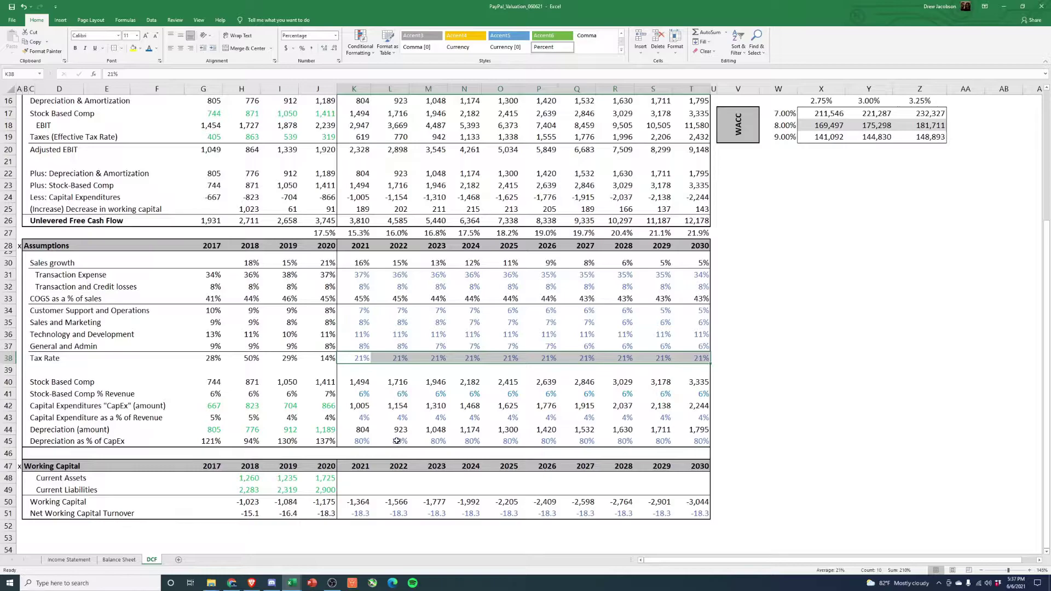
left_click_drag(356, 396, 700, 394)
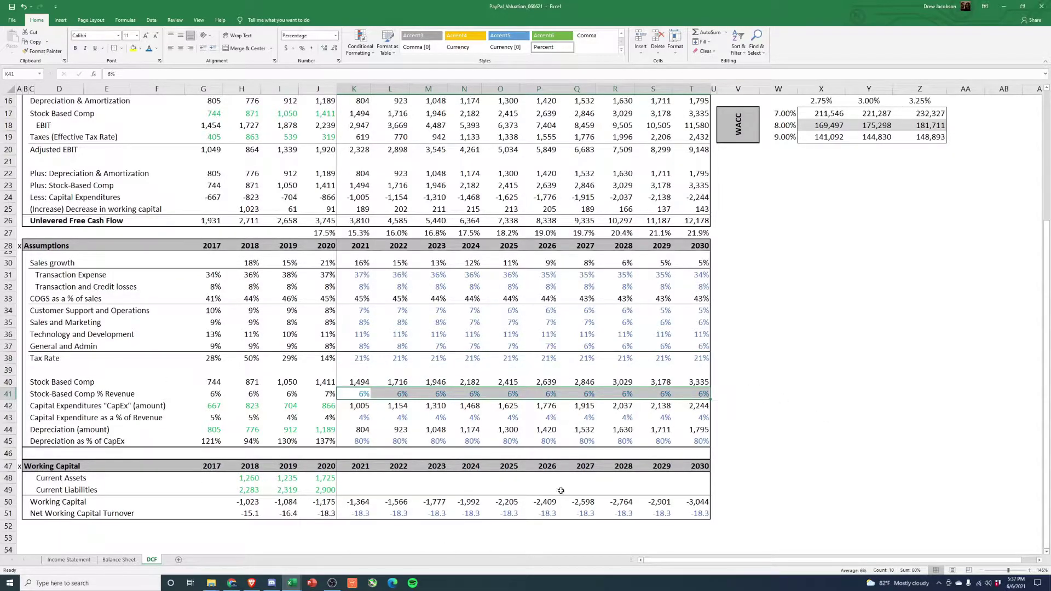
left_click_drag(363, 420, 701, 418)
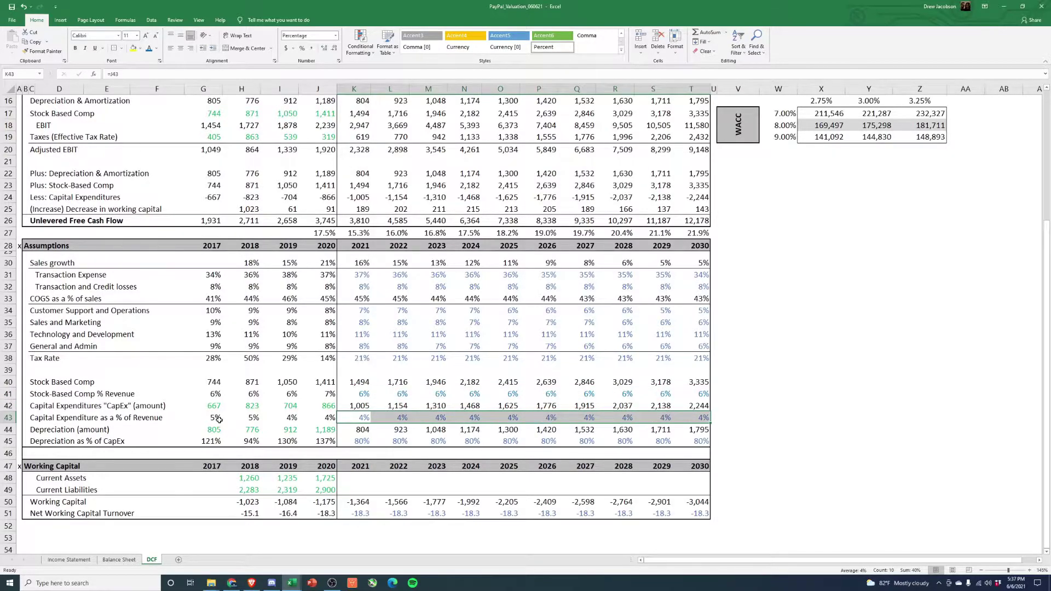
left_click_drag(219, 419, 703, 418)
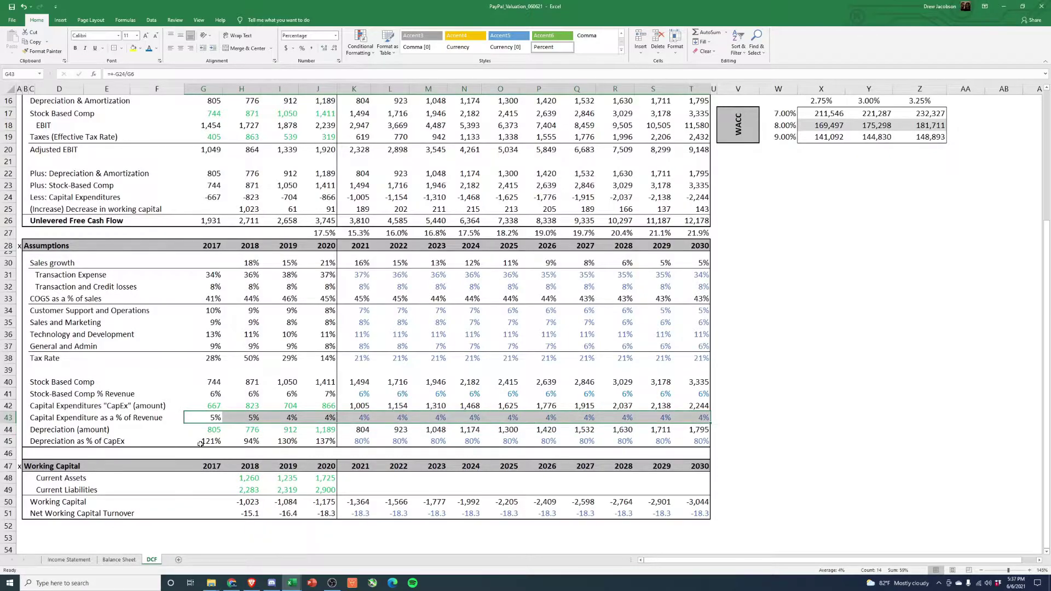
left_click_drag(201, 444, 694, 441)
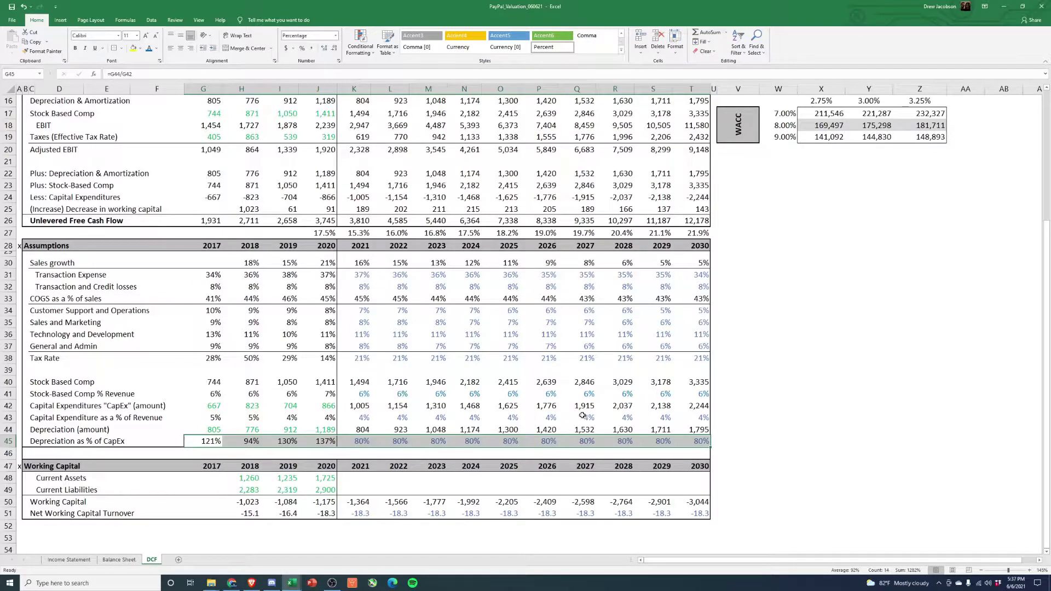
left_click_drag(280, 441, 316, 441)
left_click(753, 438)
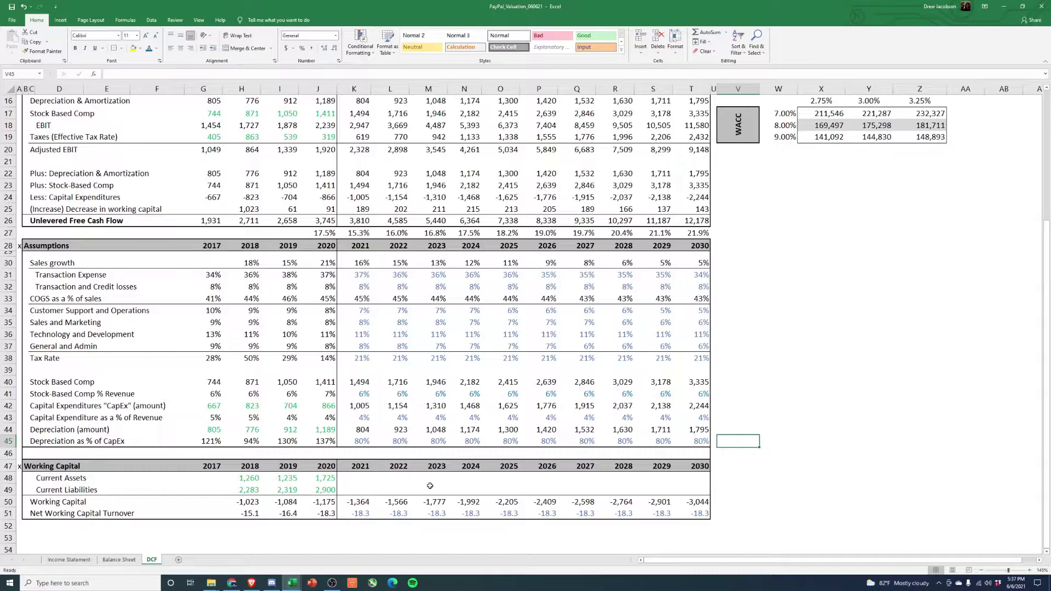
left_click_drag(349, 518, 707, 516)
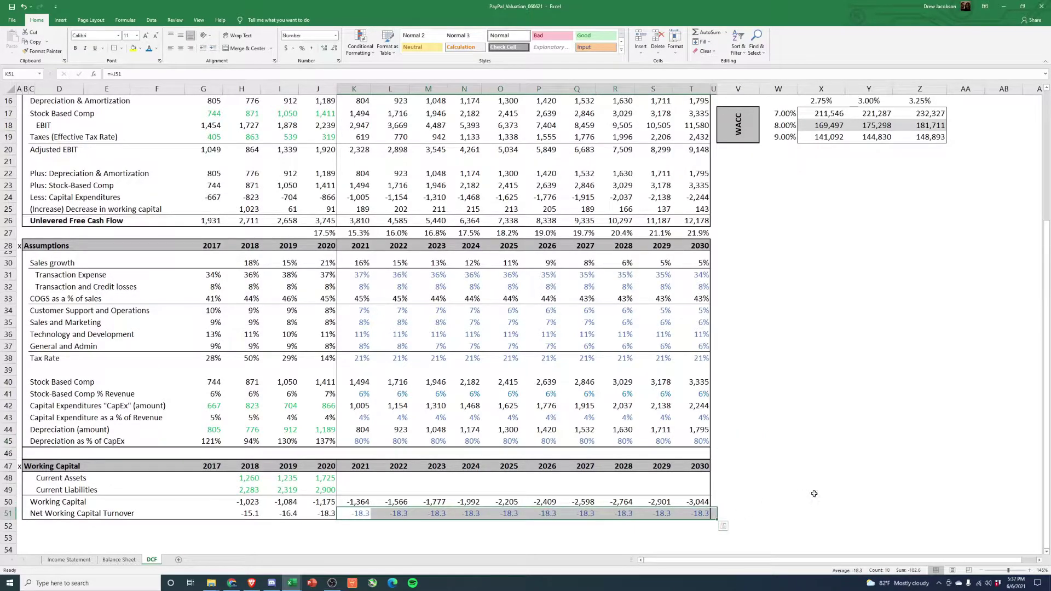
- Set the WACC in Z4 to 8.60%
left_click_drag(239, 209, 691, 208)
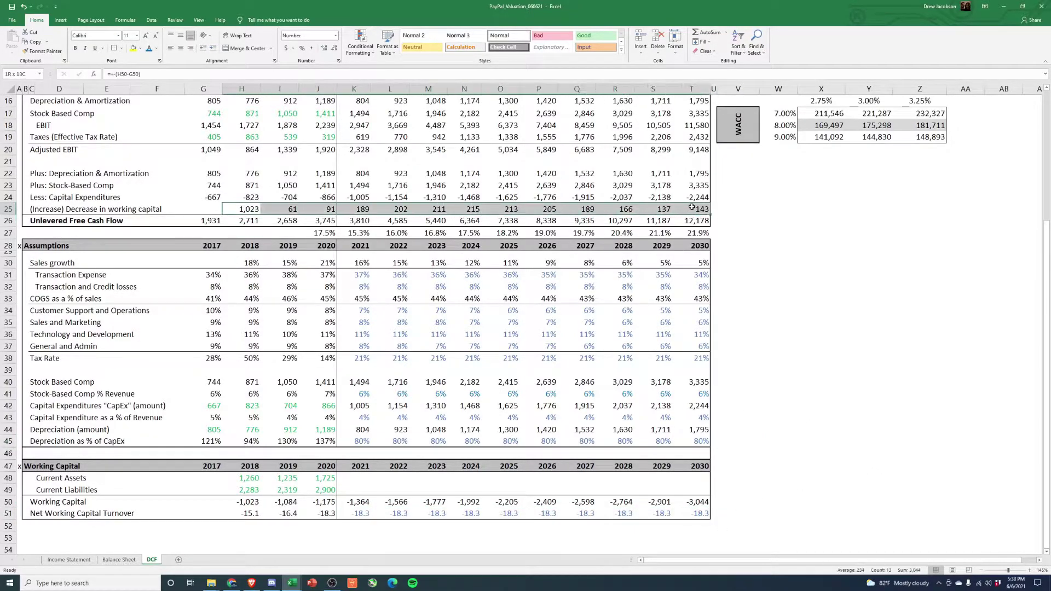
left_click(869, 299)
scroll(827, 306, "up", 5)
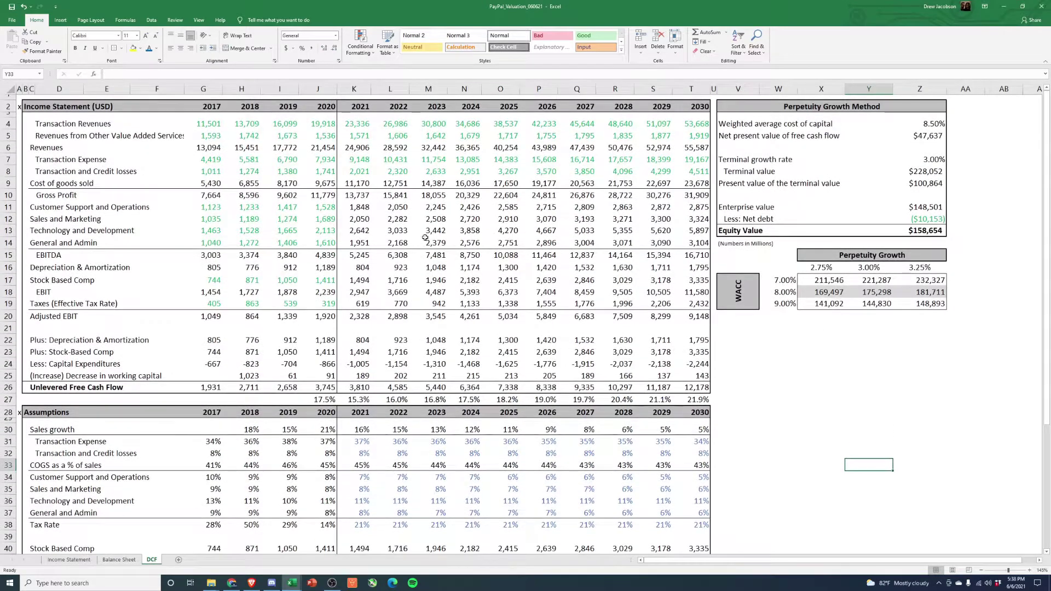
left_click(919, 123)
type("8%.6")
key("Return")
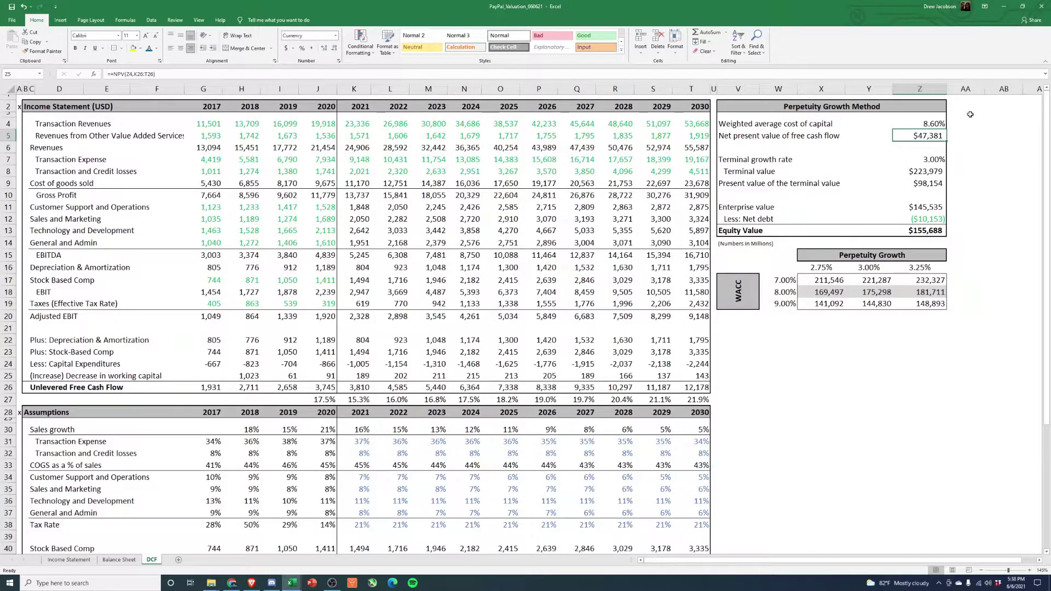
- Check the terminal growth rate and the $155,688 equity value, then bring up PayPal's Yahoo Finance quote
left_click(932, 159)
left_click(925, 230)
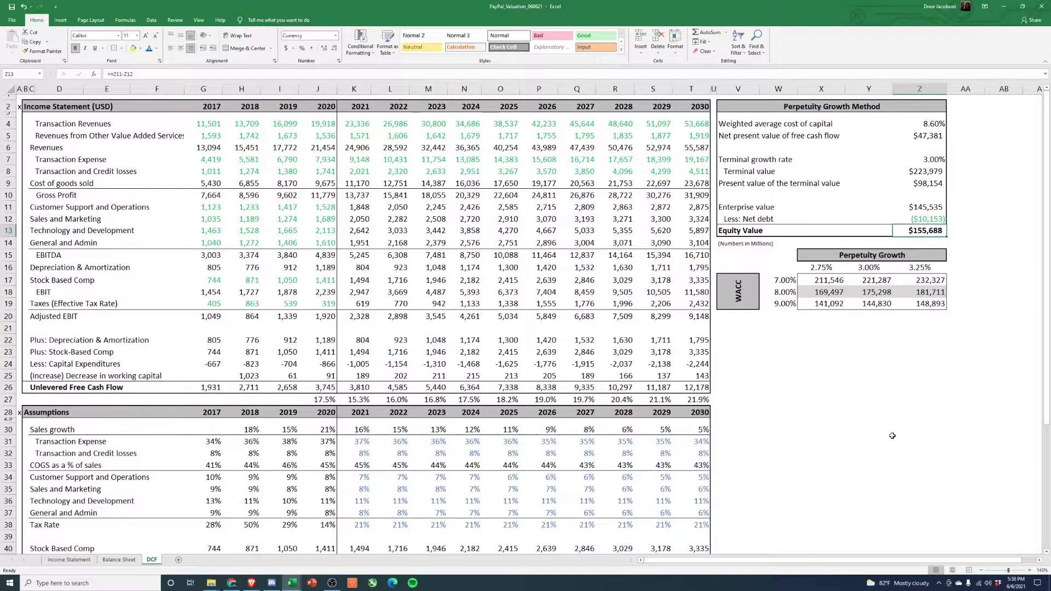
left_click(251, 583)
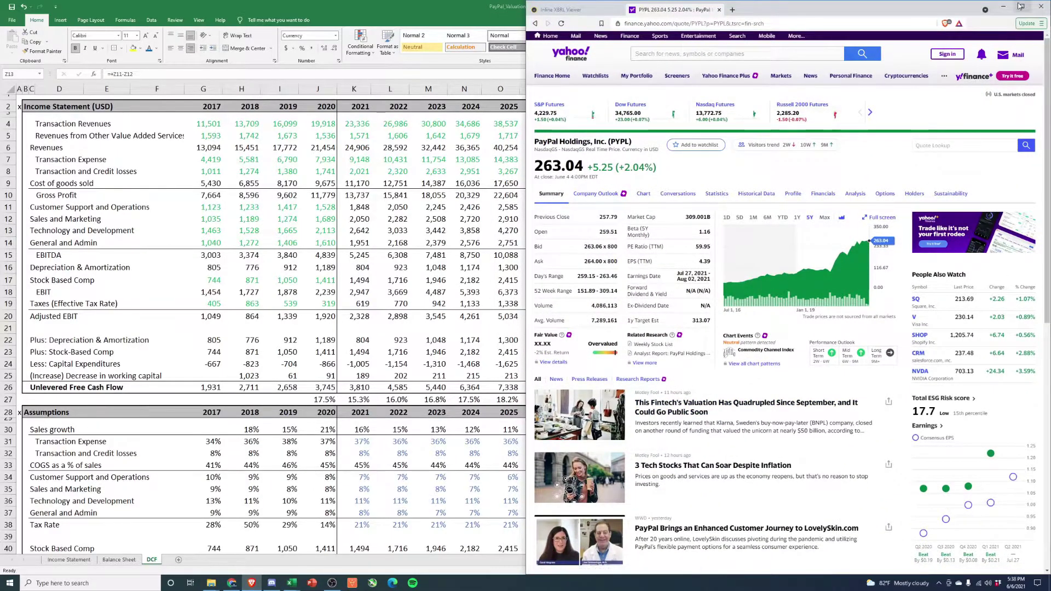
- Maximize the Yahoo Finance page and highlight PayPal's 309.001B market cap
left_click(1022, 7)
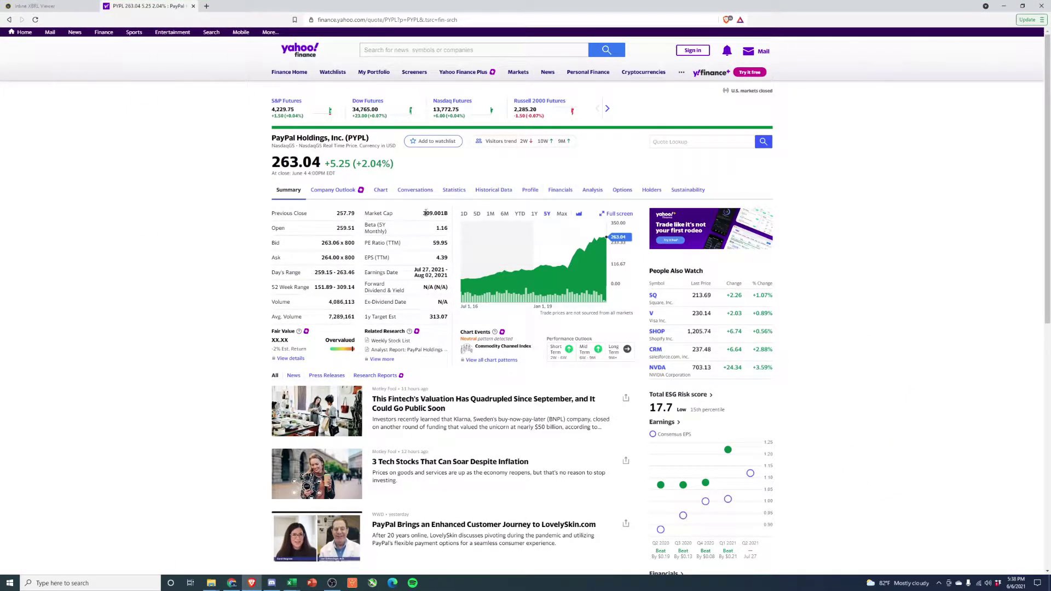
mouse_move(424, 213)
left_mouse_down()
mouse_move(450, 215)
mouse_move(428, 213)
mouse_move(440, 213)
left_mouse_up()
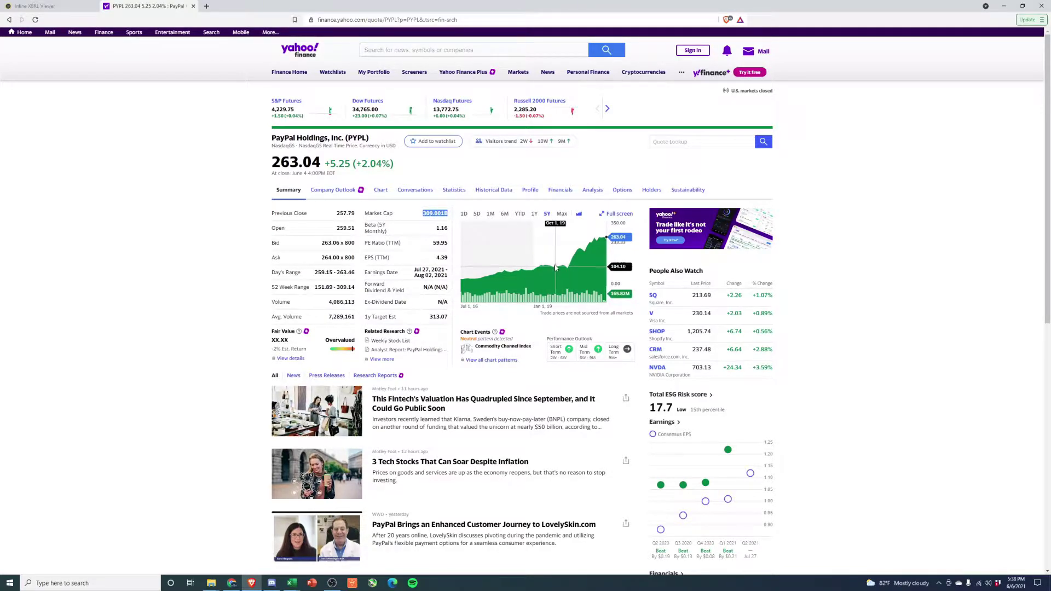
- Back in Excel, review the 2018–2020 sales growth formulas and the 2020 year header
left_click(1004, 6)
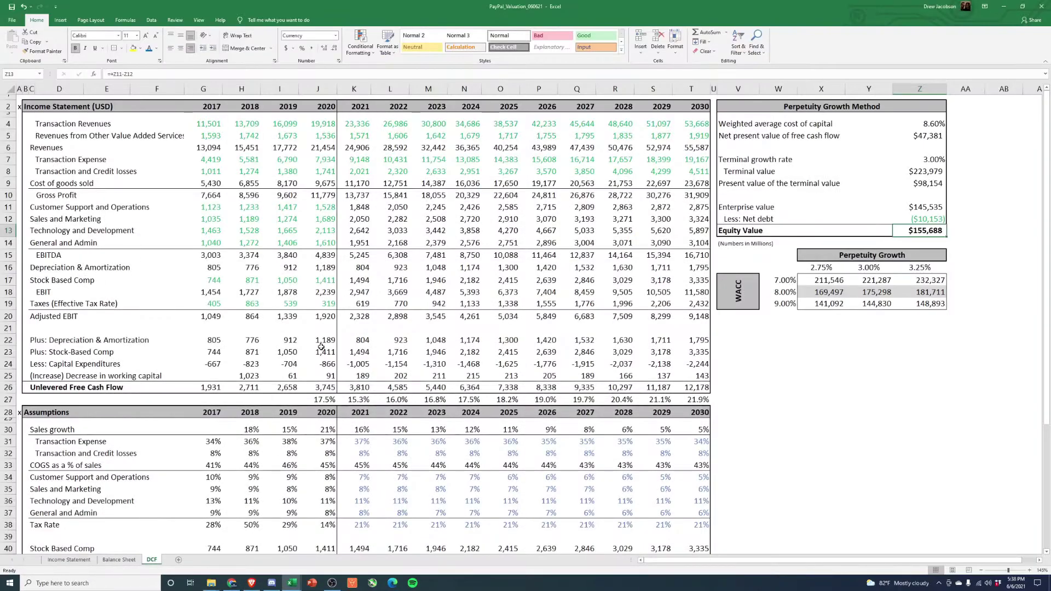
left_click(292, 432)
scroll(317, 416, "down", 1)
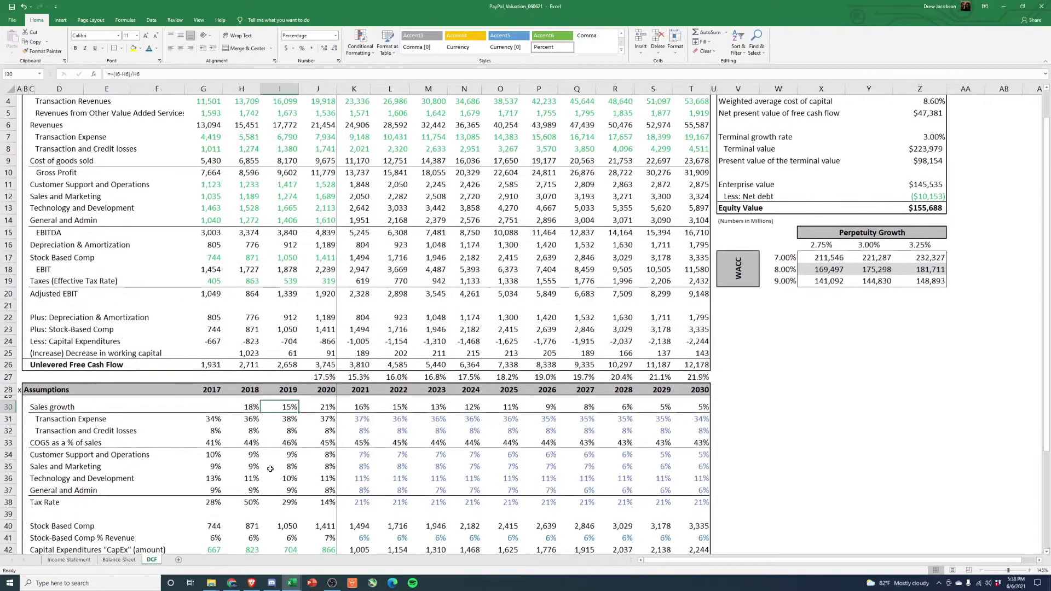
left_click(328, 408)
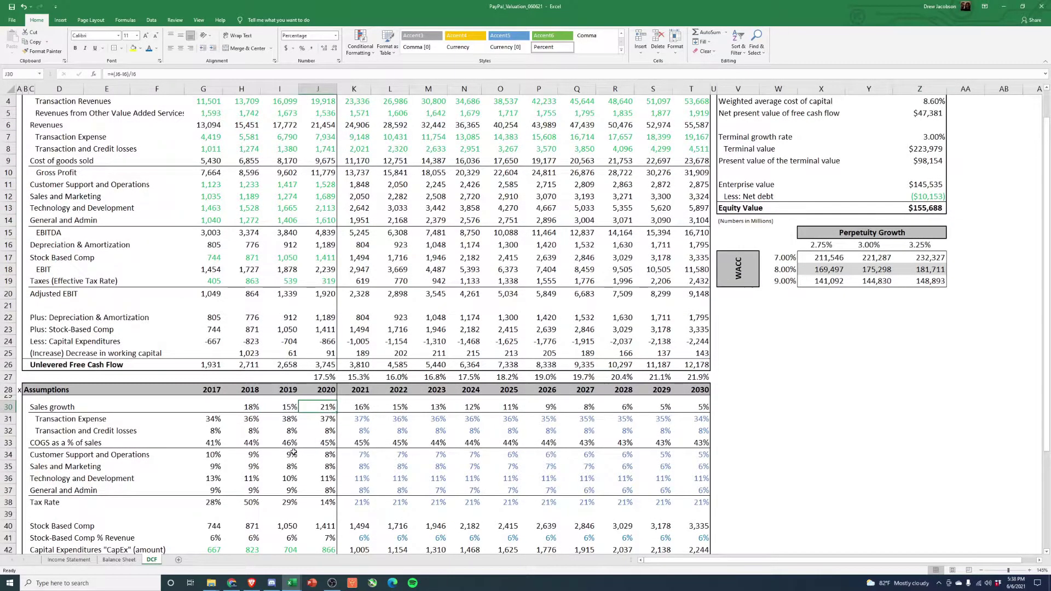
left_click_drag(243, 408, 286, 408)
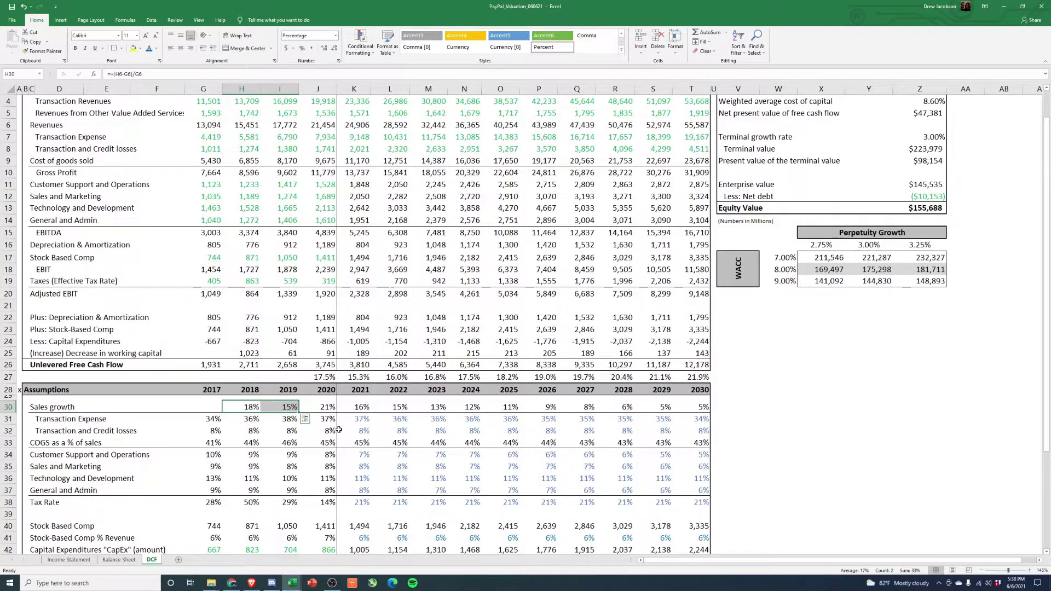
scroll(315, 435, "up", 1)
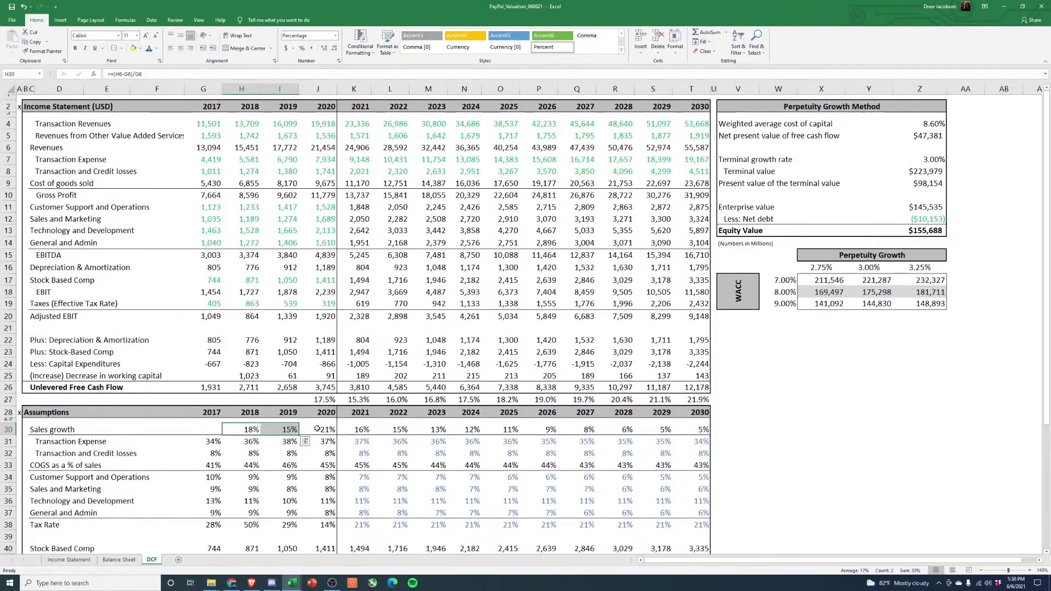
left_click(326, 108)
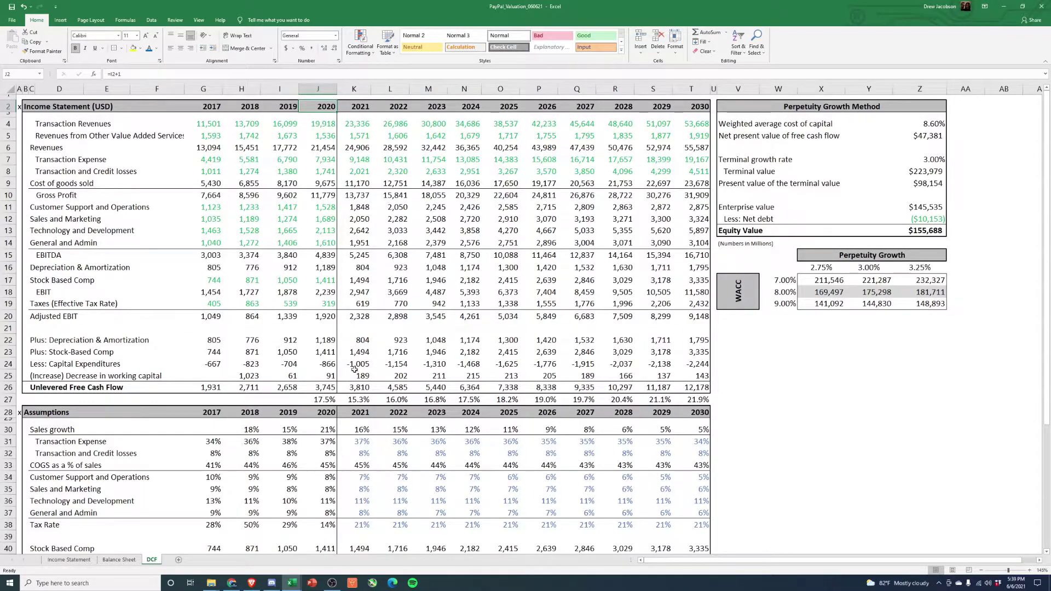
- Delete the 17.5%–21.9% ratios from row 27 and reselect the historical sales growth rates
left_click_drag(327, 400, 688, 399)
key("Delete")
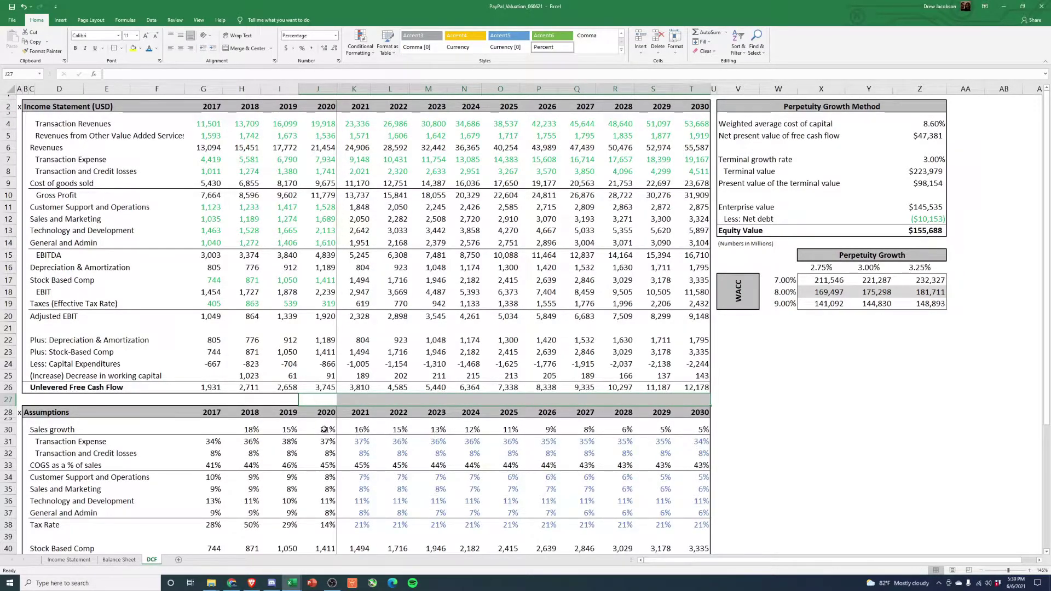
left_click(302, 430)
left_click_drag(253, 430, 328, 430)
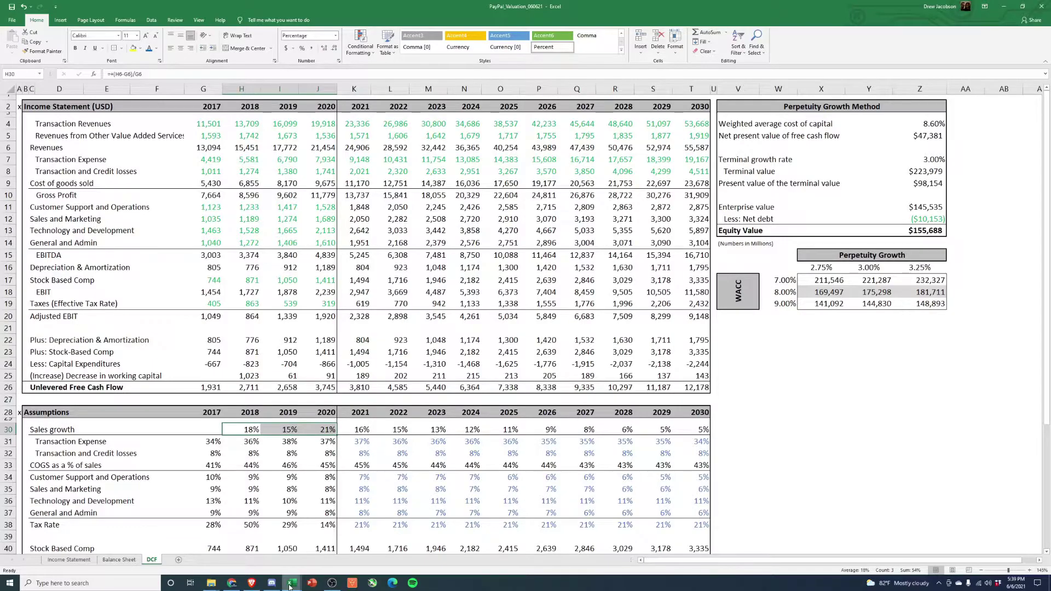
- On Yahoo Finance, step PayPal's chart through 6M, YTD and 1Y to the 5Y range
left_click(252, 583)
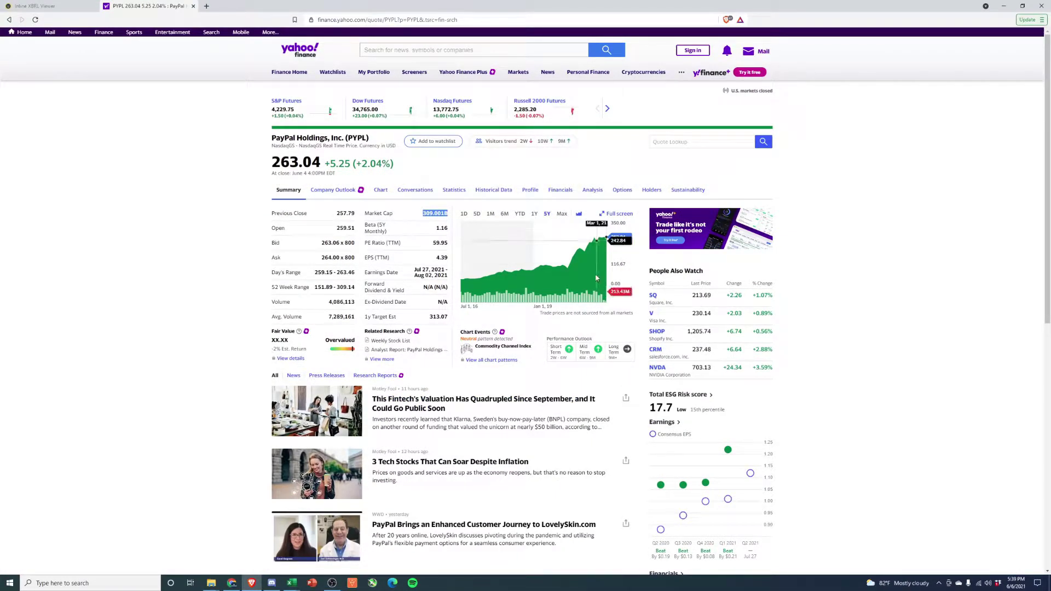
left_click(505, 213)
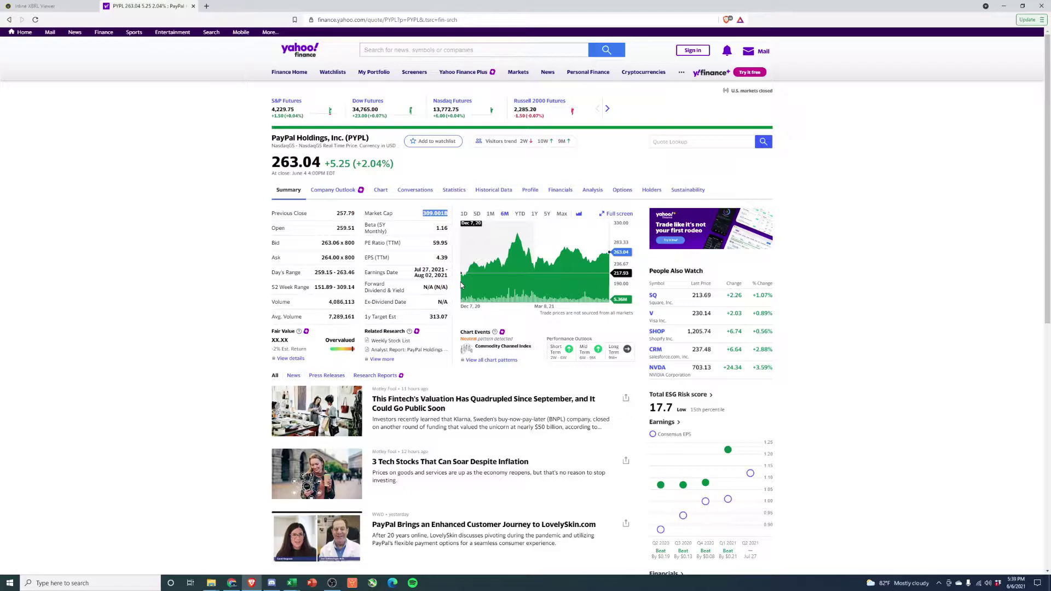
left_click(519, 214)
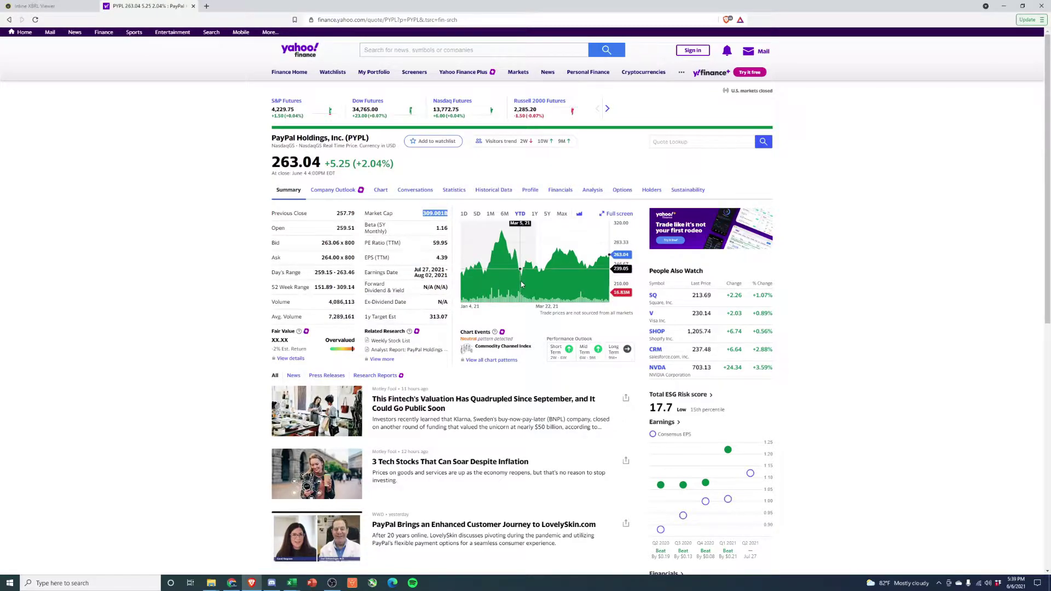
left_click(535, 213)
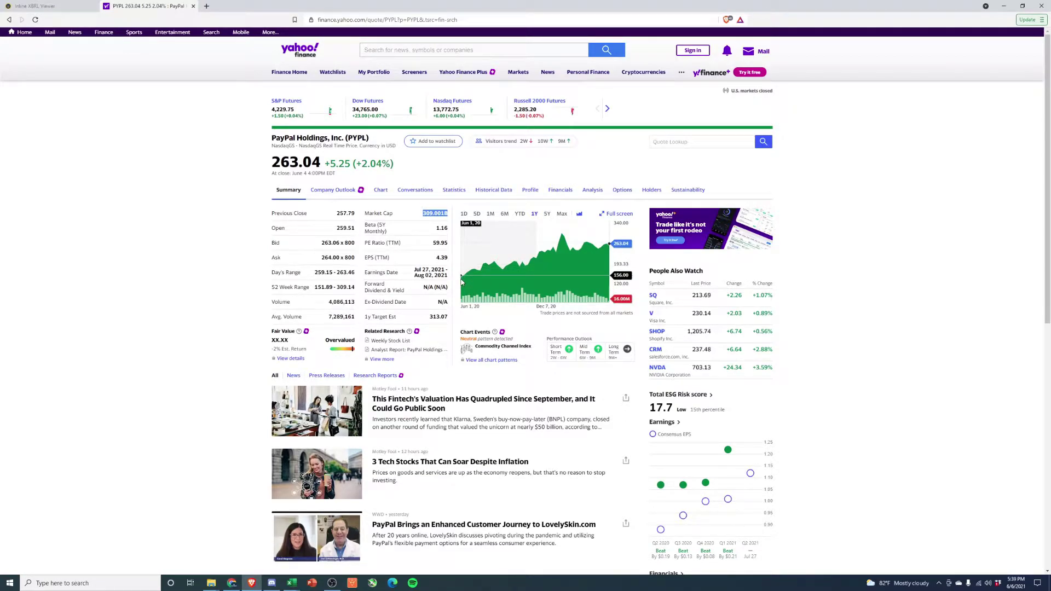
left_click(547, 213)
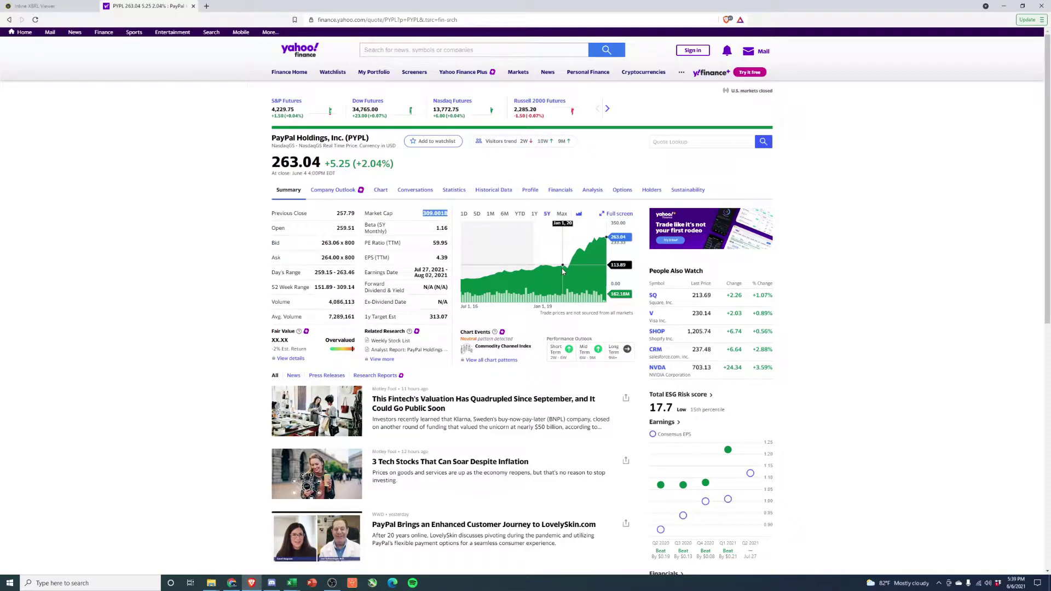
left_click(1003, 6)
left_click(241, 430)
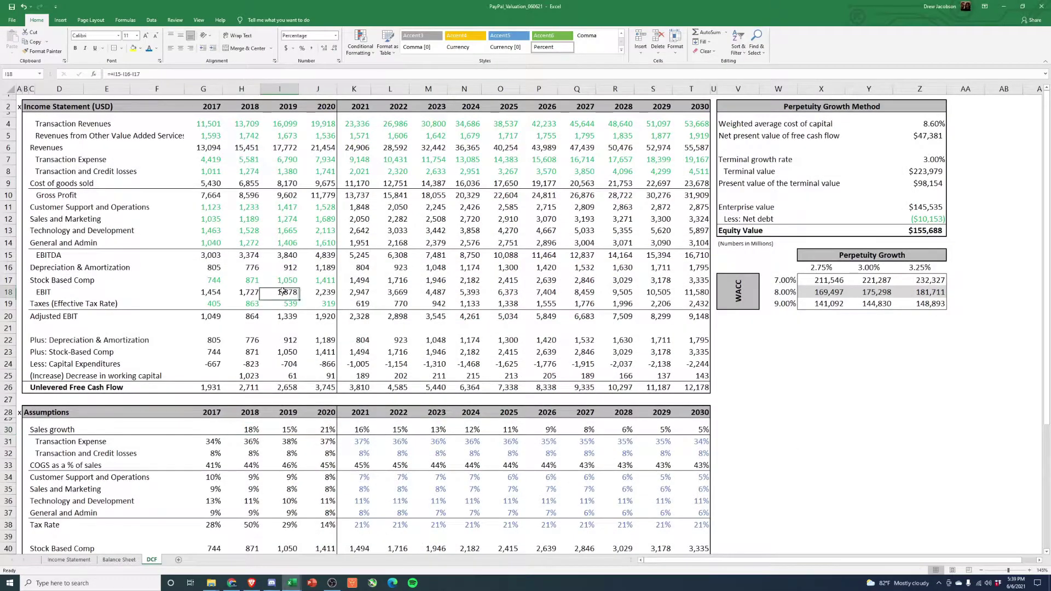
left_click_drag(251, 429, 324, 429)
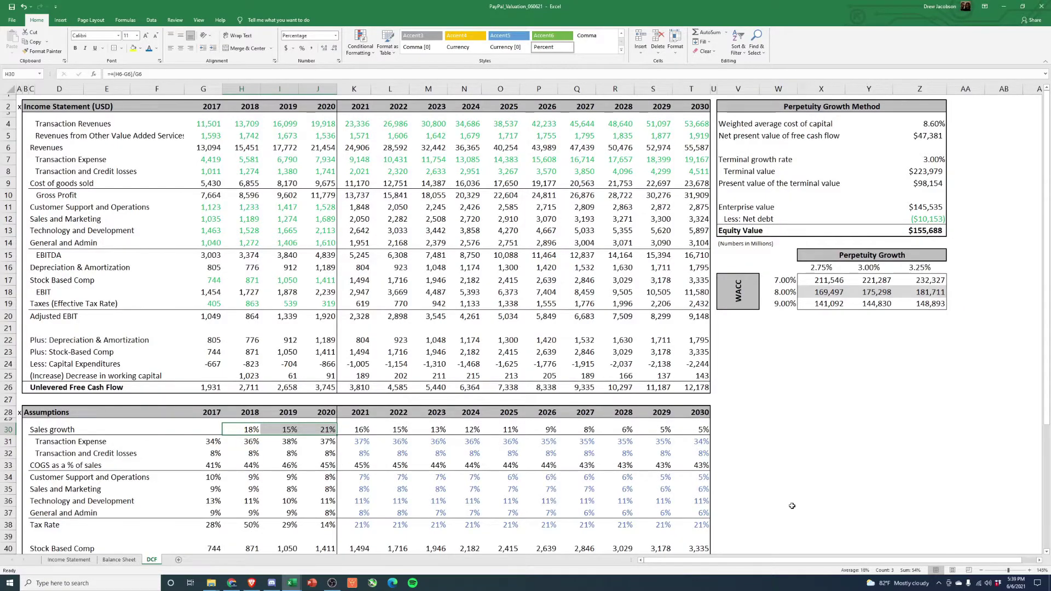
scroll(792, 506, "down", 7)
left_click(796, 441)
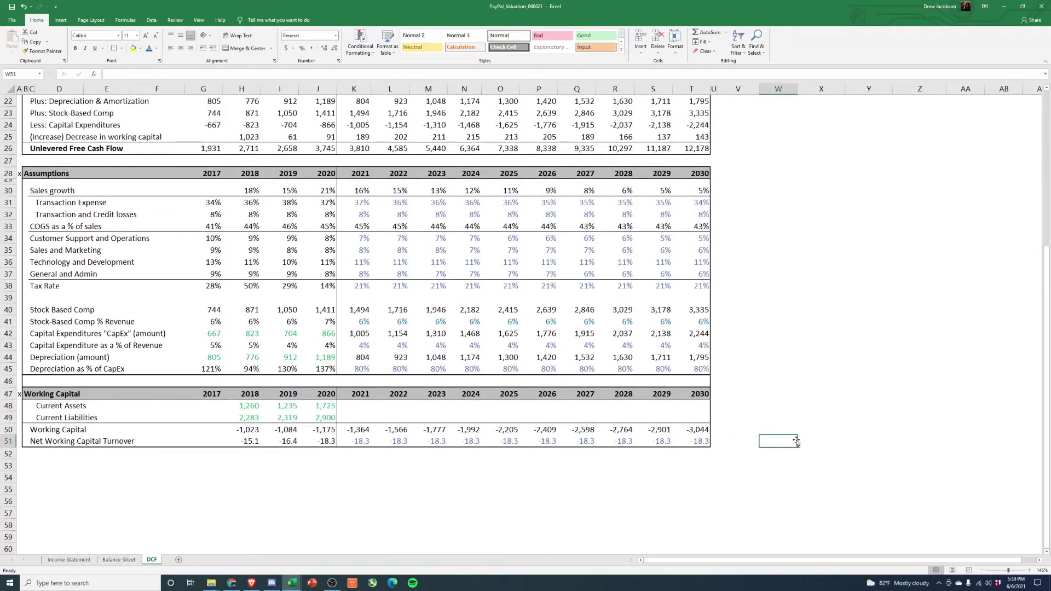
scroll(796, 441, "up", 7)
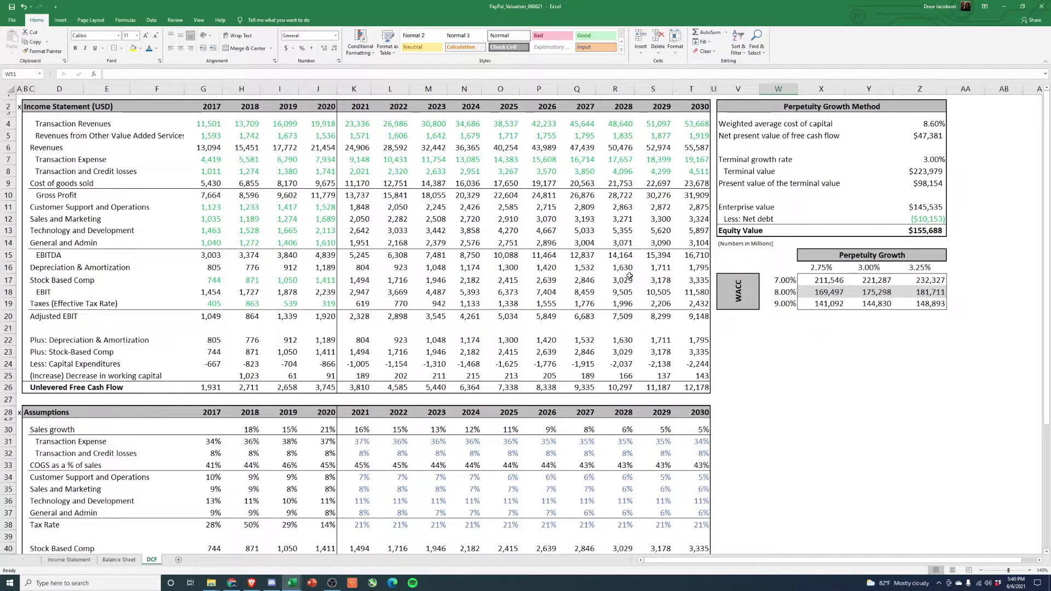
left_click(359, 125)
left_click_drag(408, 114, 693, 124)
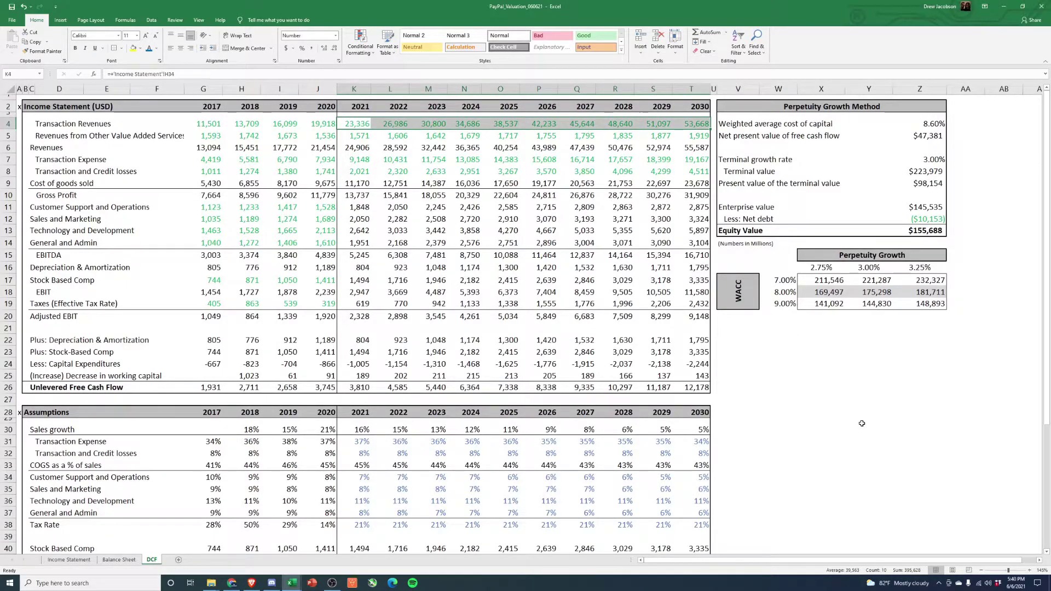
left_click(940, 231)
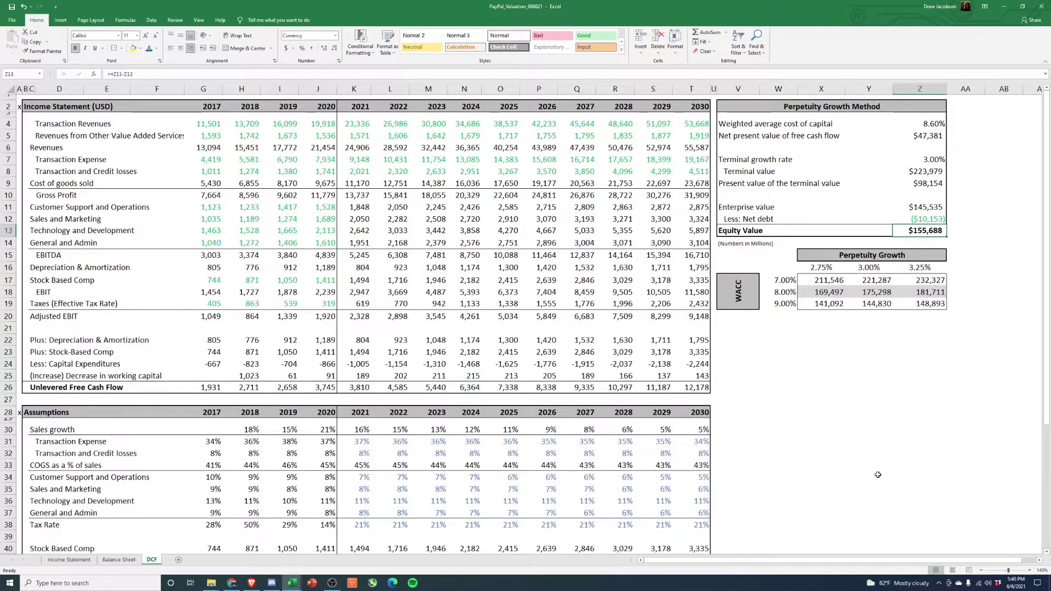
left_click(836, 440)
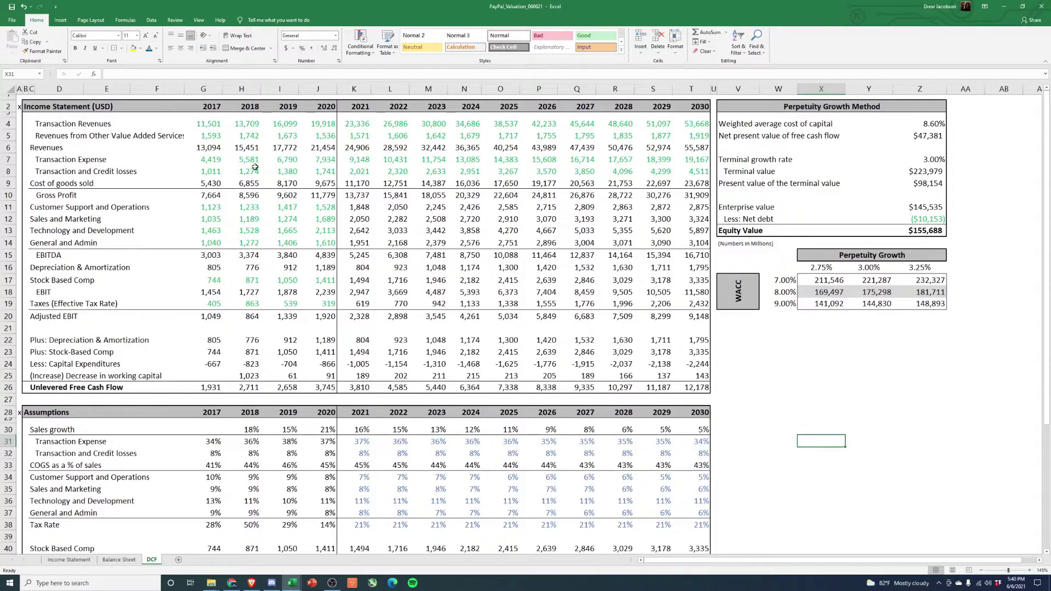
left_click(313, 129)
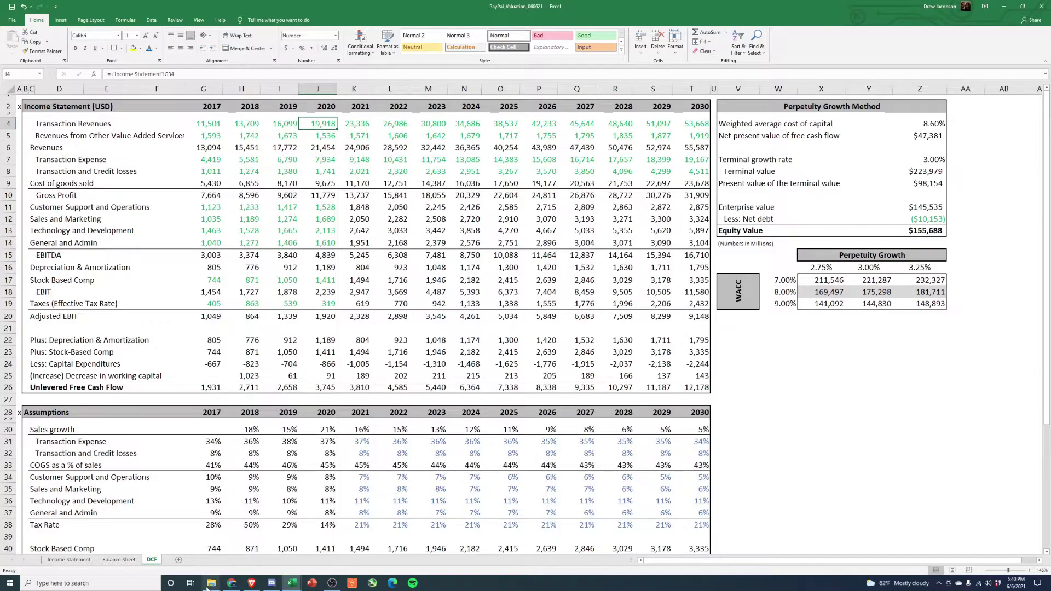
mouse_move(210, 587)
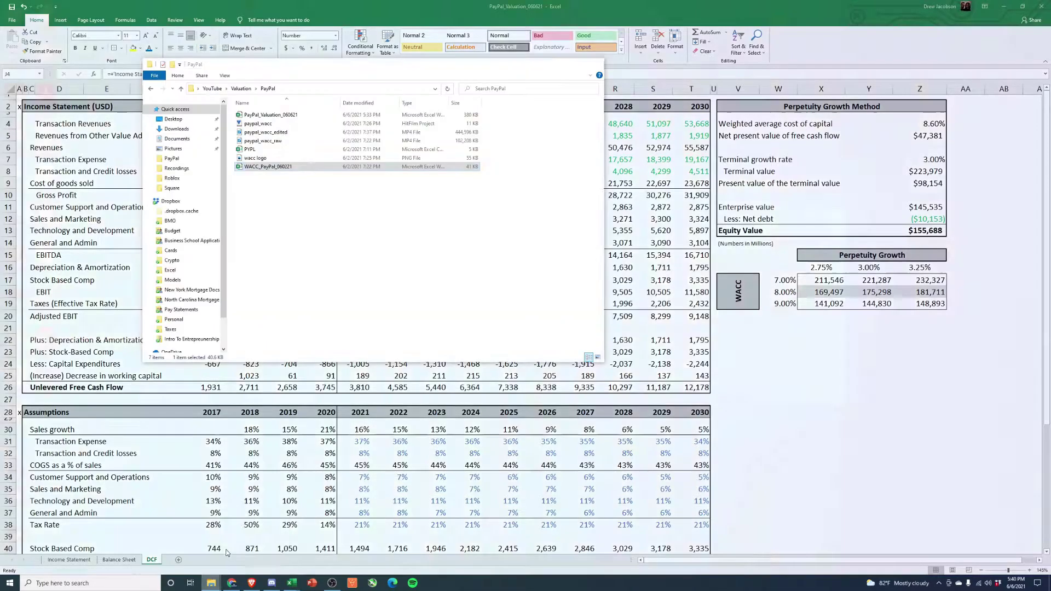
- Go from the PayPal folder up to Valuation, into Square, and open Square_Valuation_053121
left_click(247, 547)
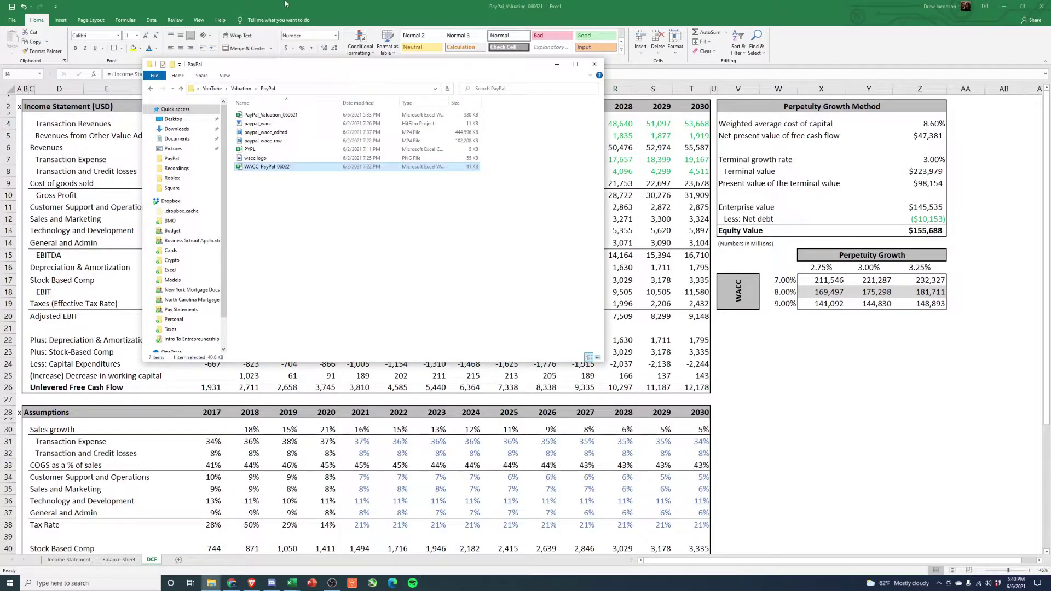
left_click(241, 89)
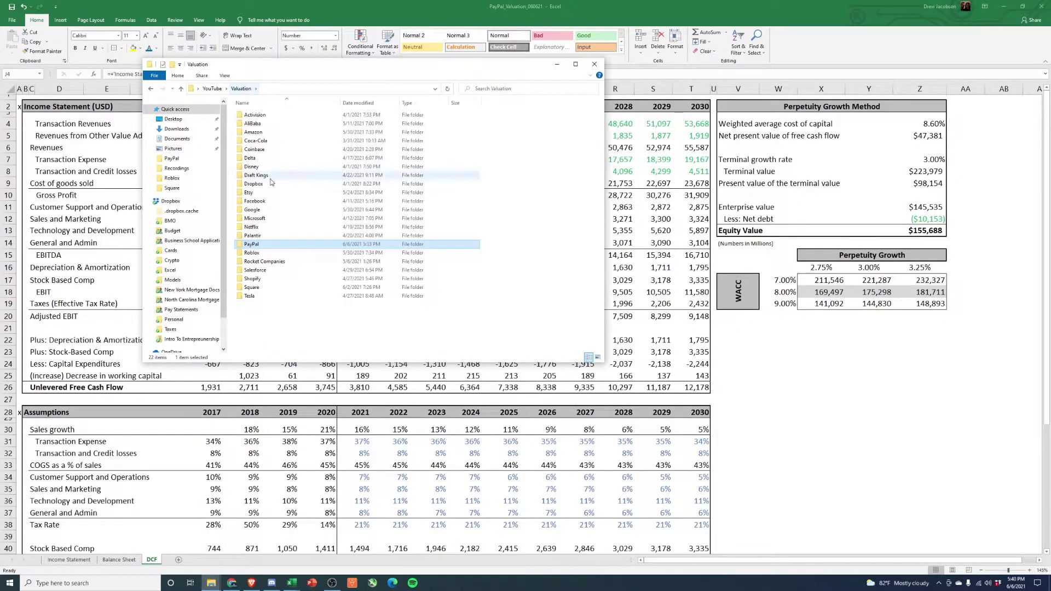
double_click(267, 287)
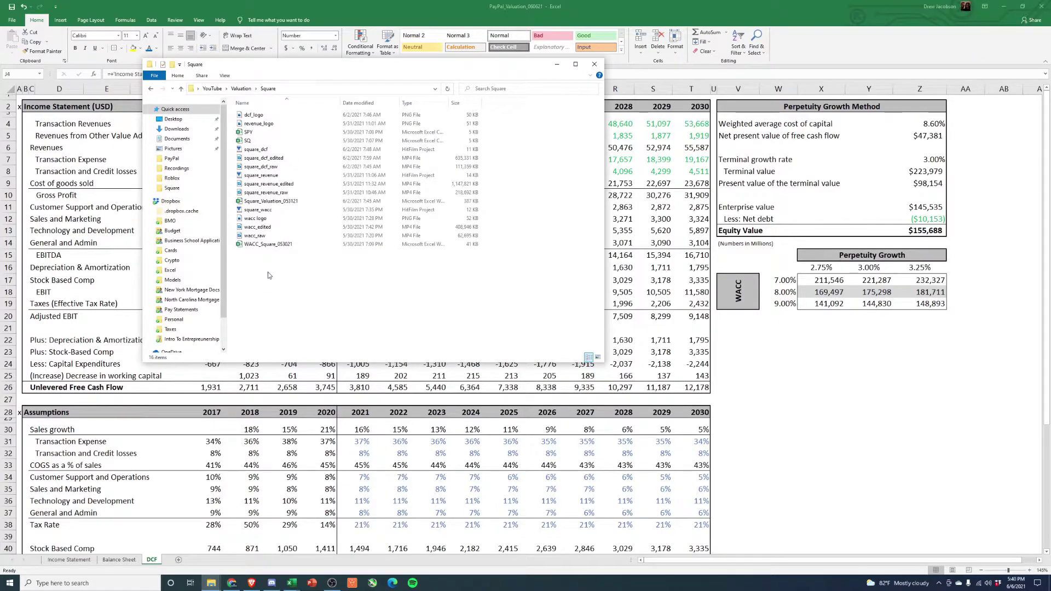
double_click(270, 201)
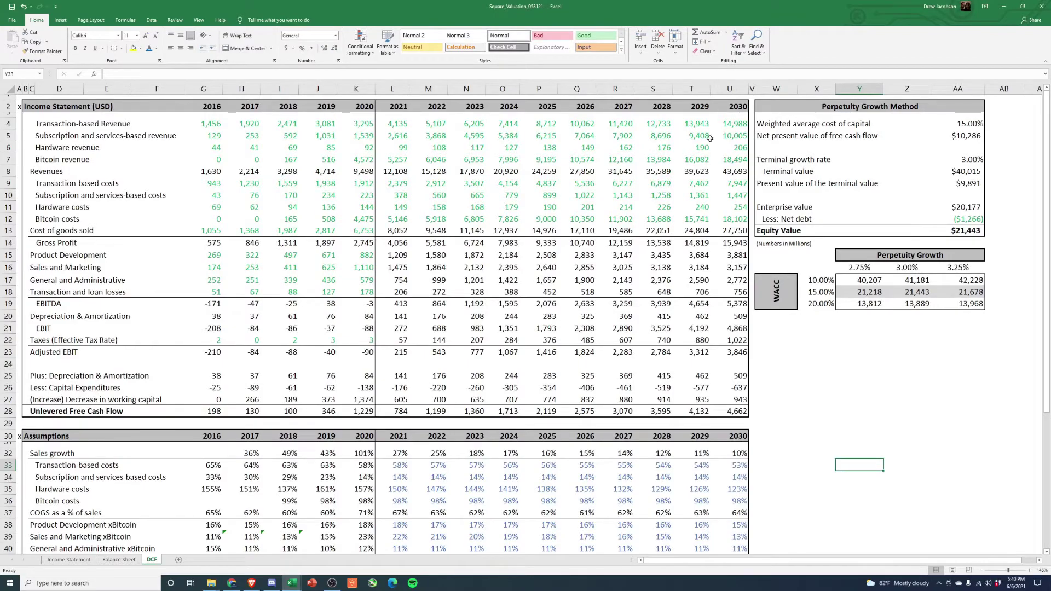
- Compare Square's transaction-based, Bitcoin and total revenues for 2016–2020, then minimize the Square workbook
left_click(709, 138)
left_click_drag(208, 124, 361, 124)
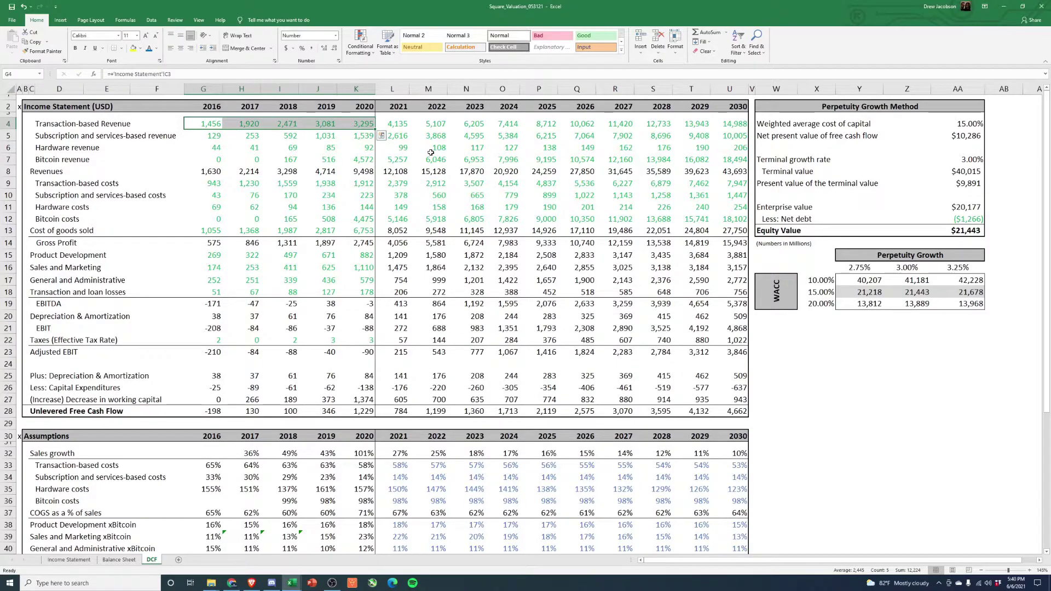
left_click_drag(208, 172, 359, 174)
left_click(358, 160)
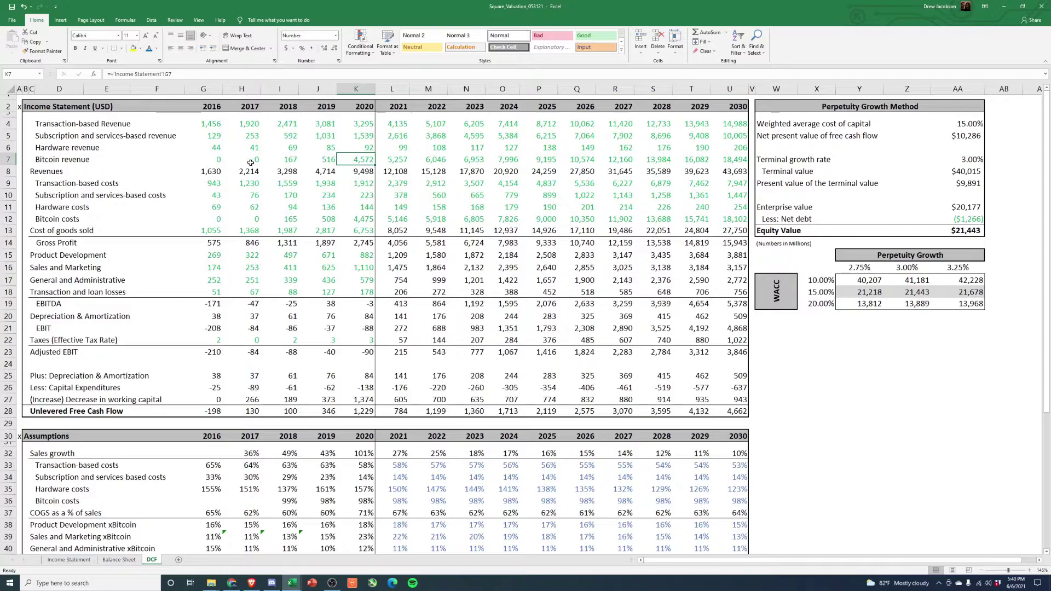
left_click(224, 162)
left_click_drag(358, 148, 217, 147)
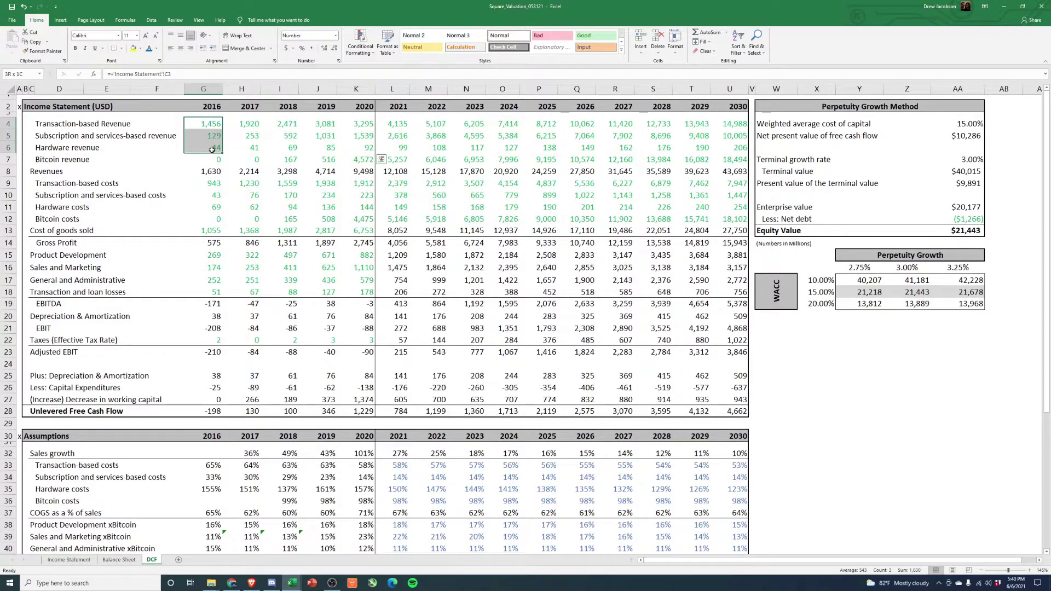
left_click_drag(359, 124, 364, 149)
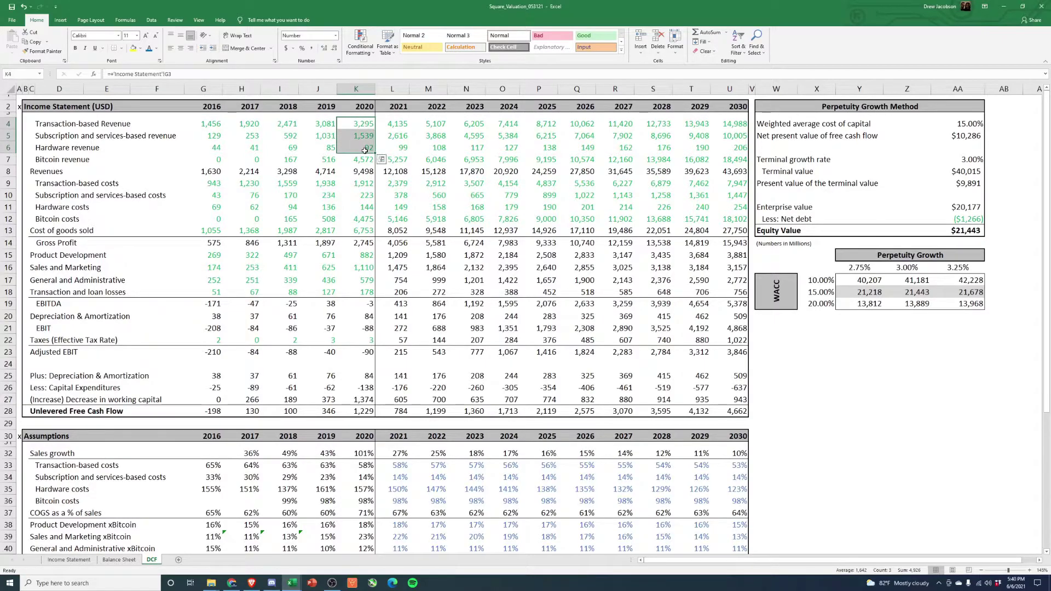
left_click_drag(245, 122, 251, 149)
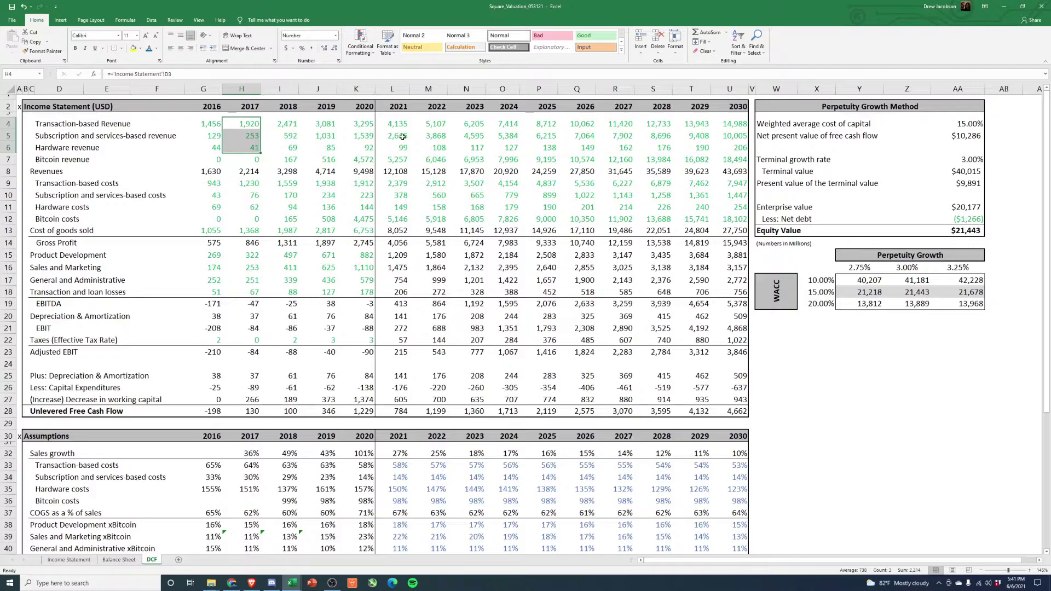
left_click_drag(364, 123, 368, 147)
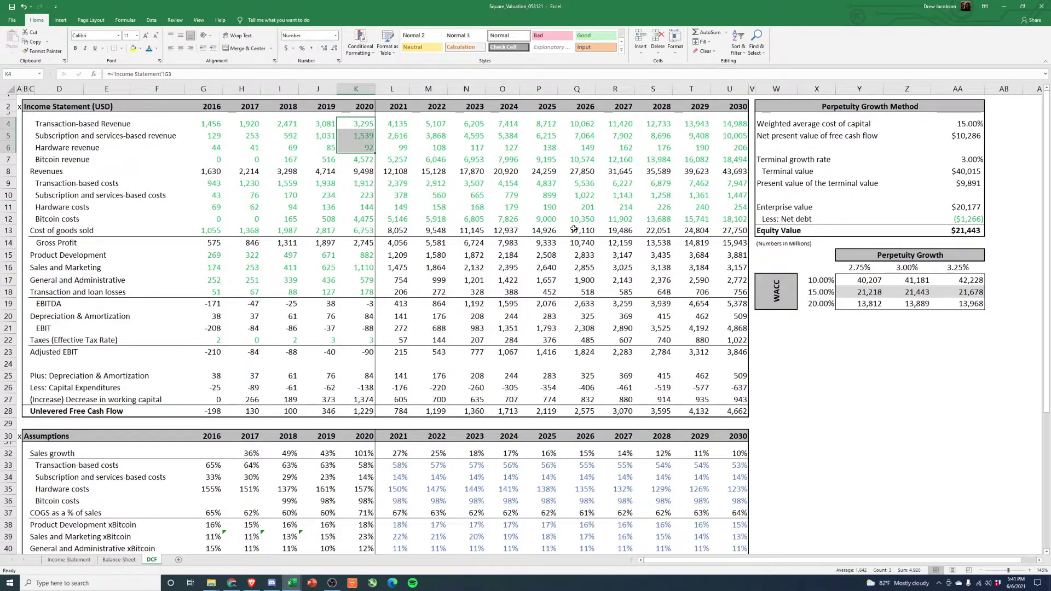
left_click(906, 411)
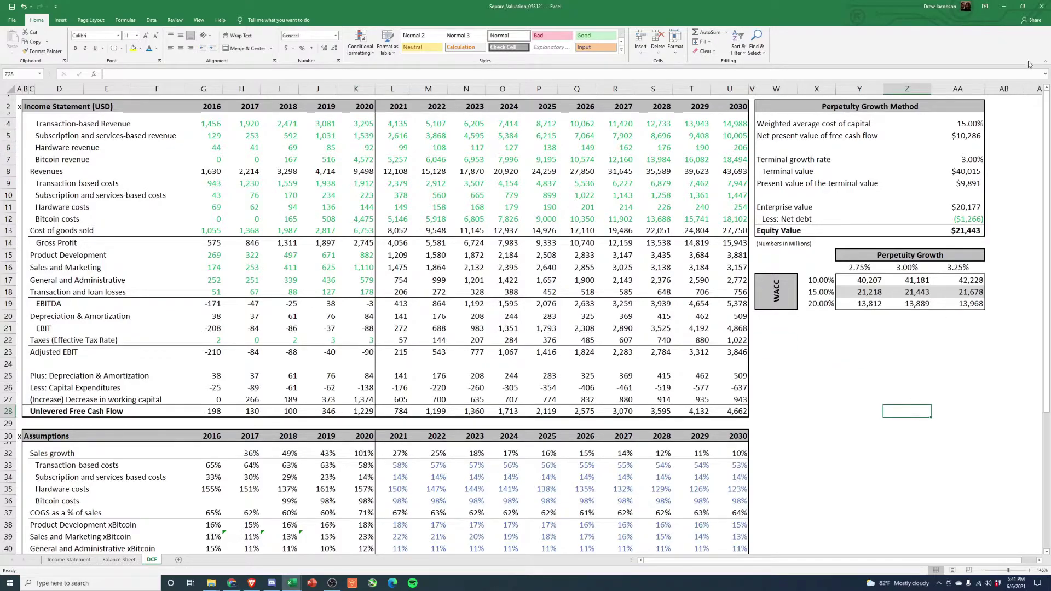
left_click(1003, 6)
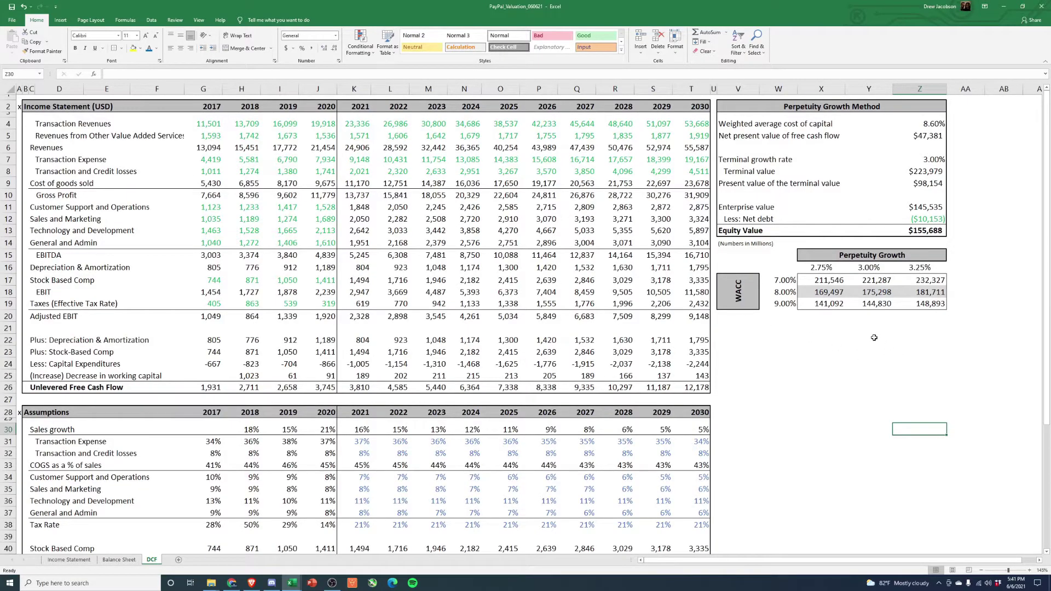
- Select the $155,688 equity value in Z13 and switch to PayPal's Yahoo Finance quote
left_click(926, 230)
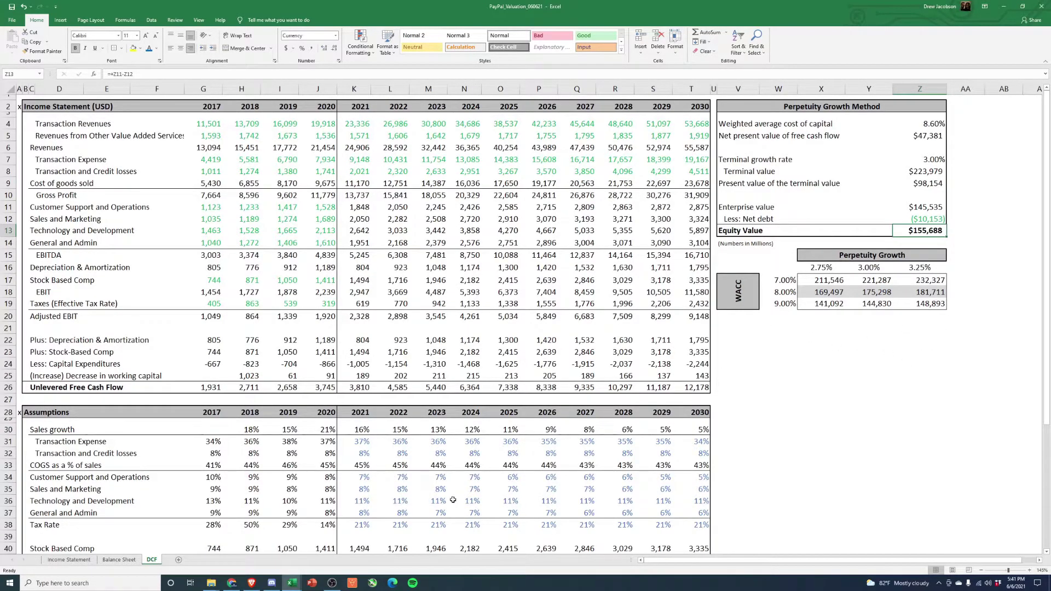
left_click(255, 581)
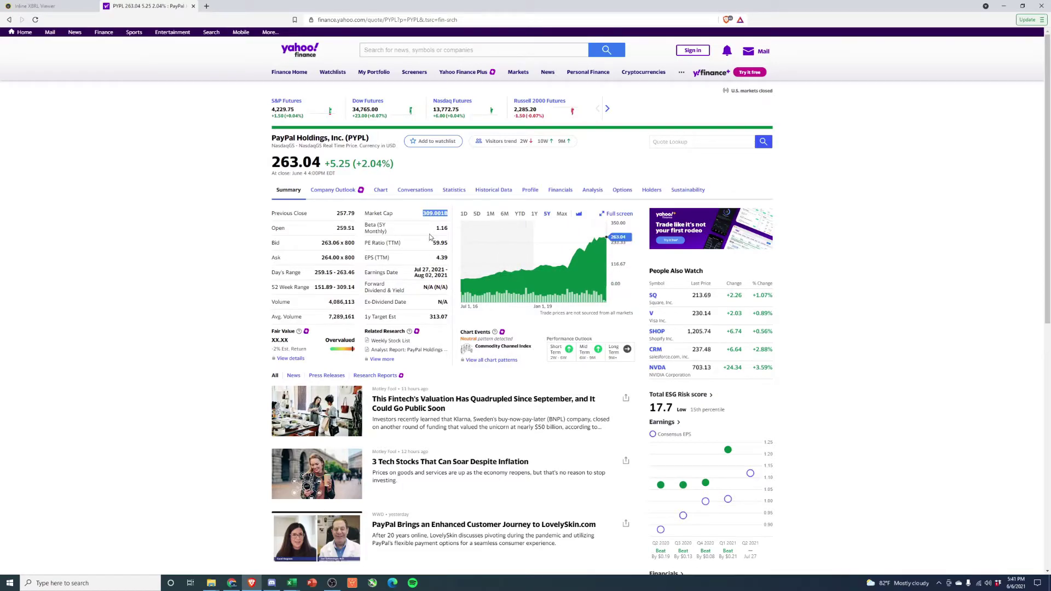
- Clear the market cap highlight on Yahoo Finance and minimize the browser back to Excel
left_click_drag(433, 246, 378, 288)
left_click(162, 265)
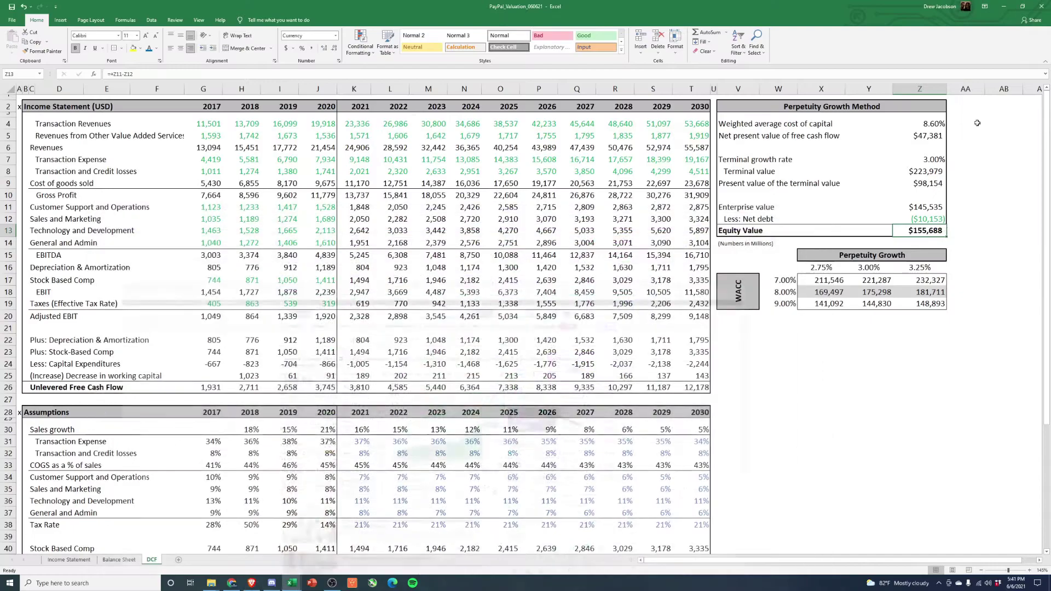
left_click(1004, 6)
left_click(791, 431)
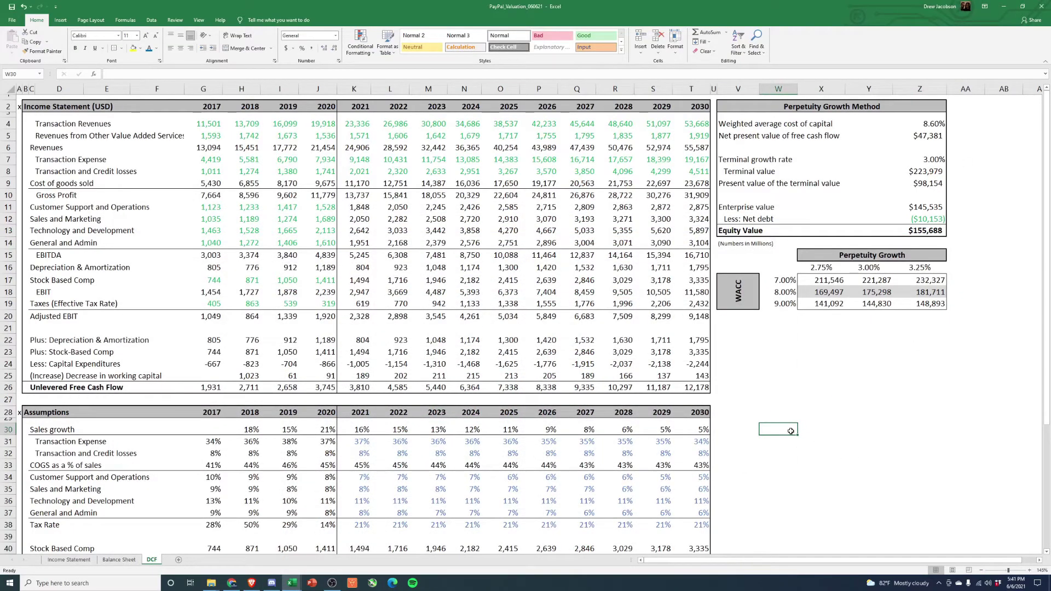
mouse_move(707, 400)
left_mouse_down()
mouse_move(49, 197)
mouse_move(88, 148)
mouse_move(24, 96)
left_mouse_up()
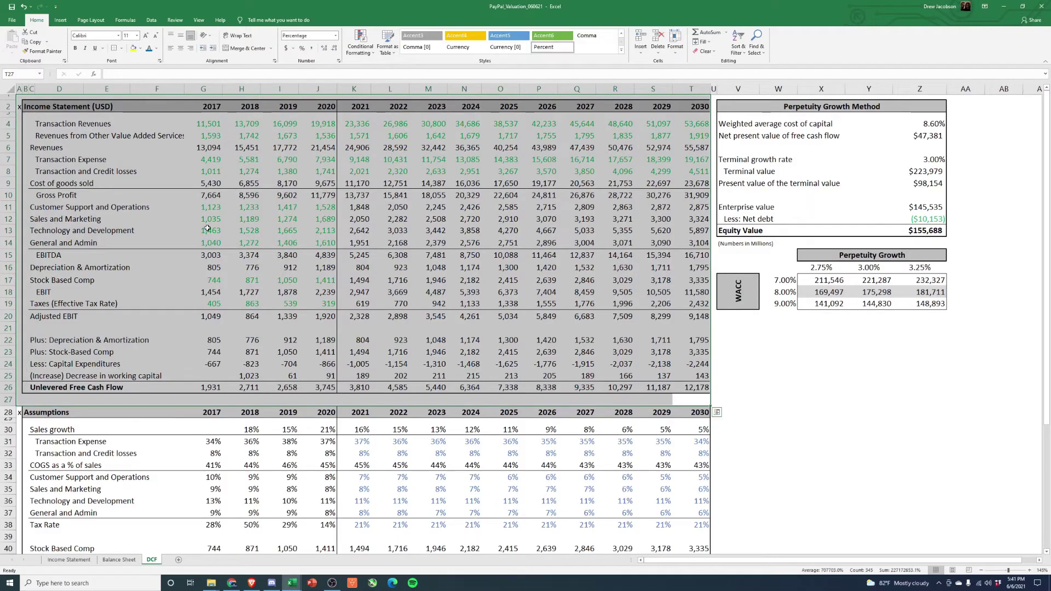
left_click(821, 387)
left_click(715, 400)
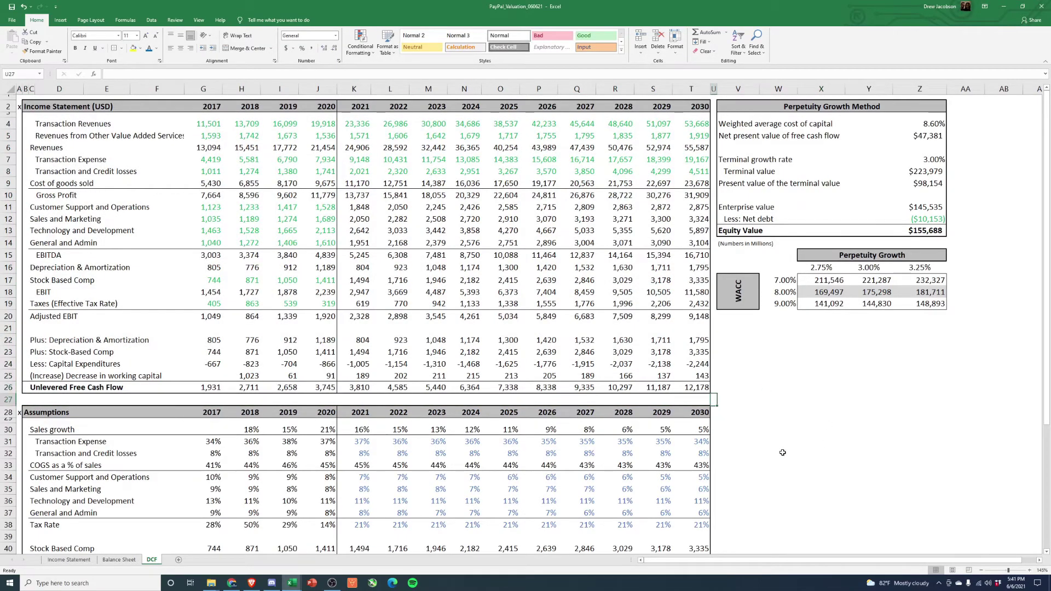